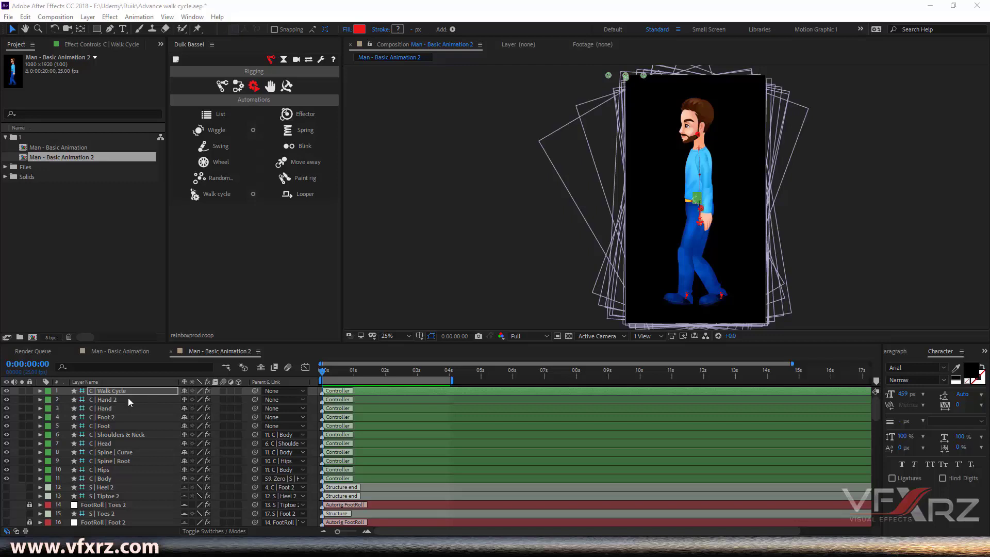
# Step: Select the 'C | Walk Cycle' layer, then play and stop a preview of the walk
pyautogui.click(126, 393)
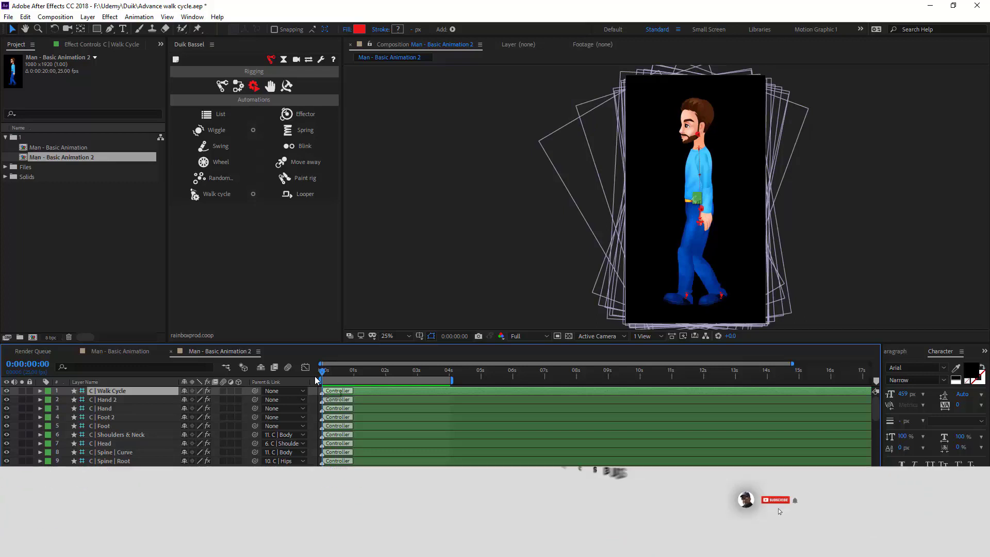
pyautogui.press('space')
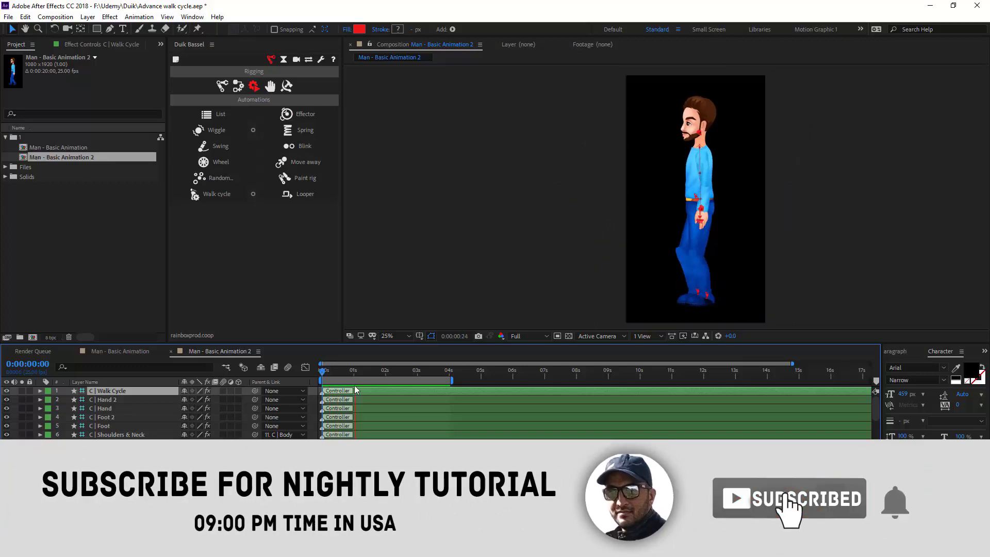
pyautogui.press('space')
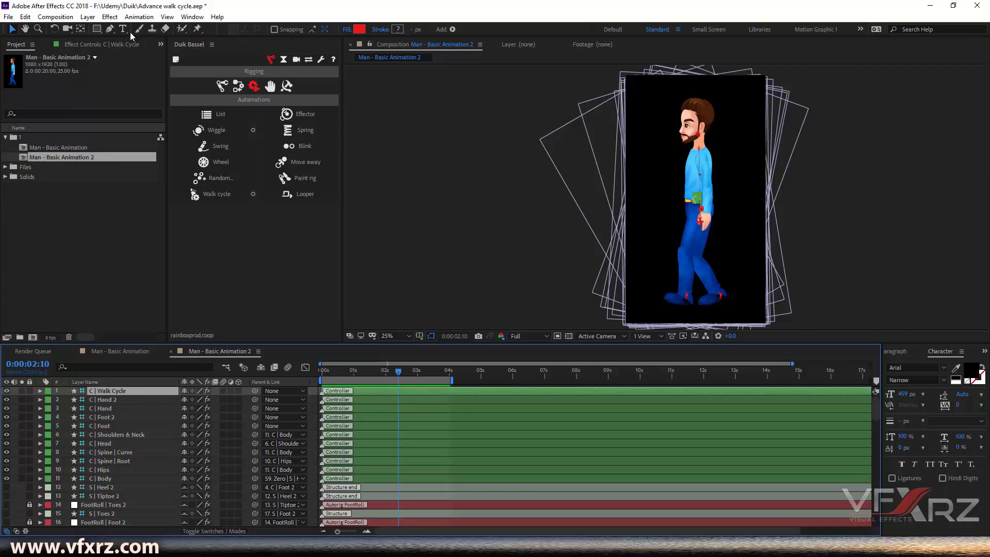
# Step: Show the Controller and Walk Cycle effects in Effect Controls, with Controller collapsed
pyautogui.click(109, 42)
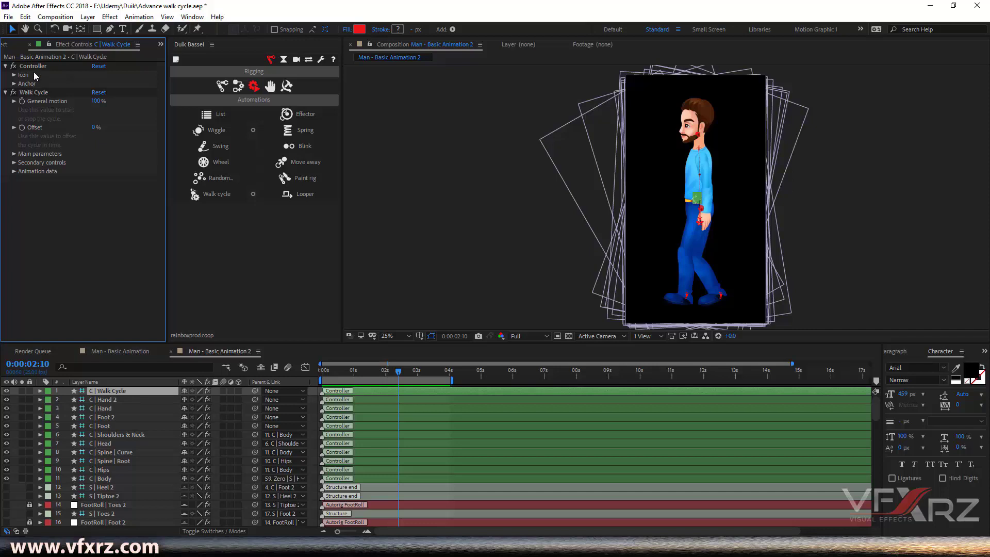
pyautogui.click(33, 93)
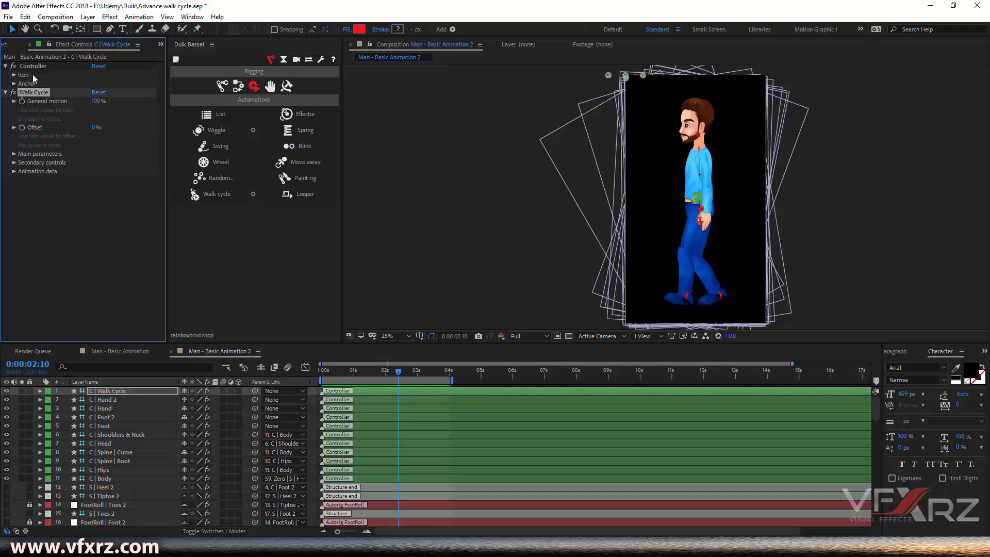
pyautogui.click(38, 67)
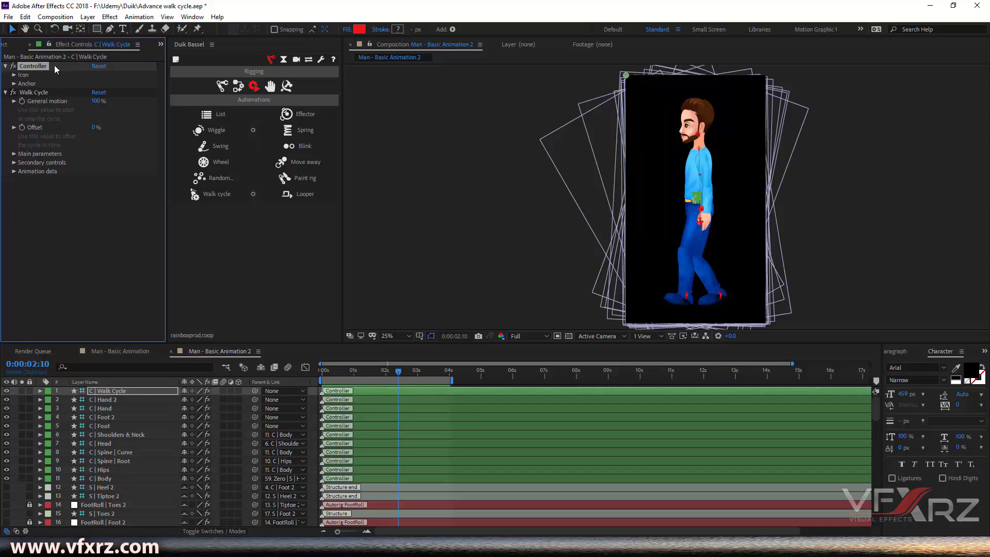
pyautogui.click(8, 67)
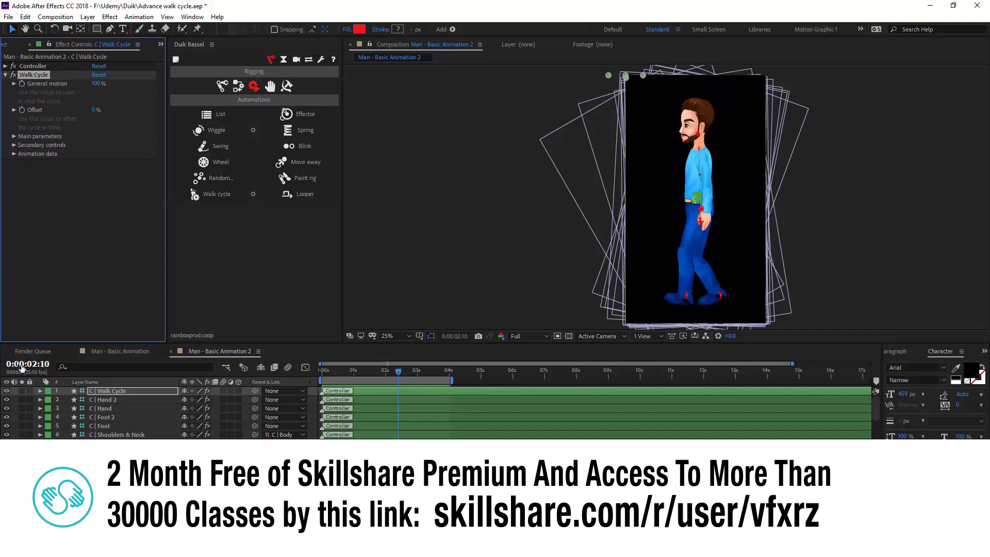
# Step: Keyframe General motion at 100% near 0:00:01:24 and 0% at 0:00:03:00
pyautogui.click(39, 392)
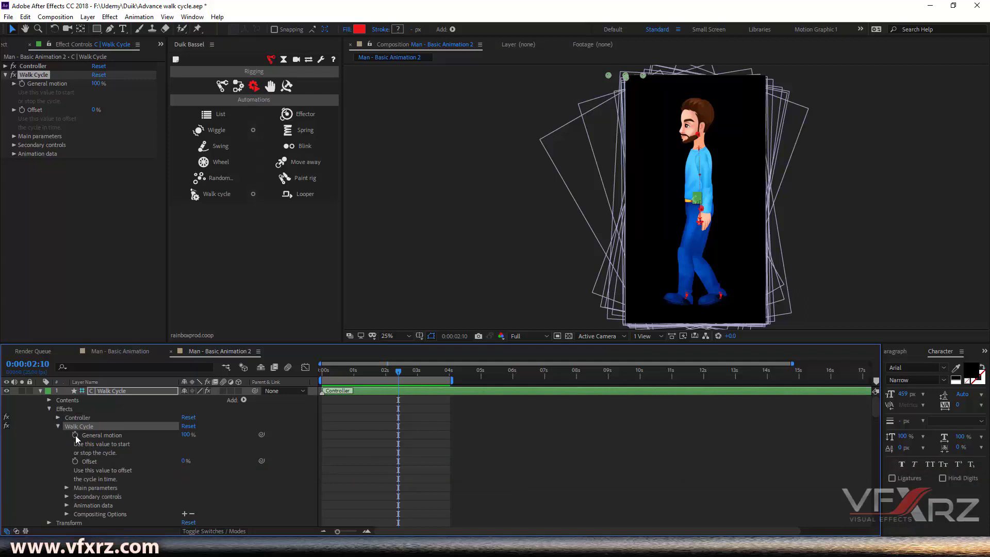
pyautogui.click(94, 437)
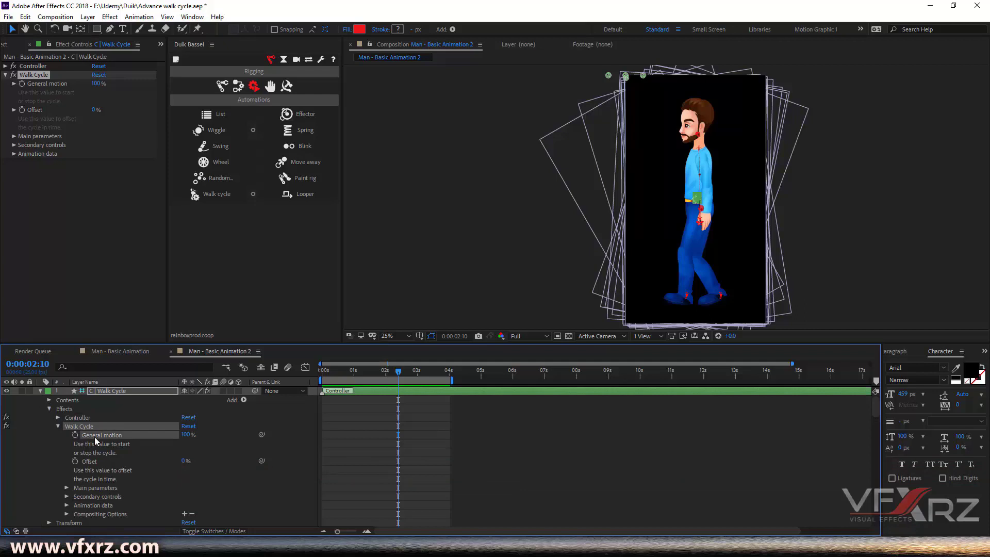
pyautogui.press('pageup')
pyautogui.click(386, 377)
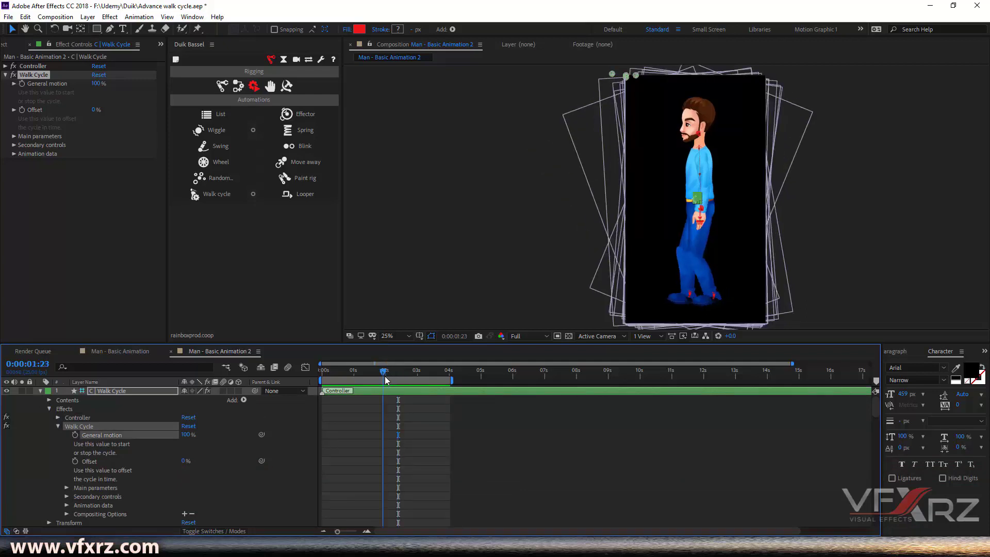
pyautogui.moveTo(385, 379); pyautogui.dragTo(387, 380)
pyautogui.click(76, 435)
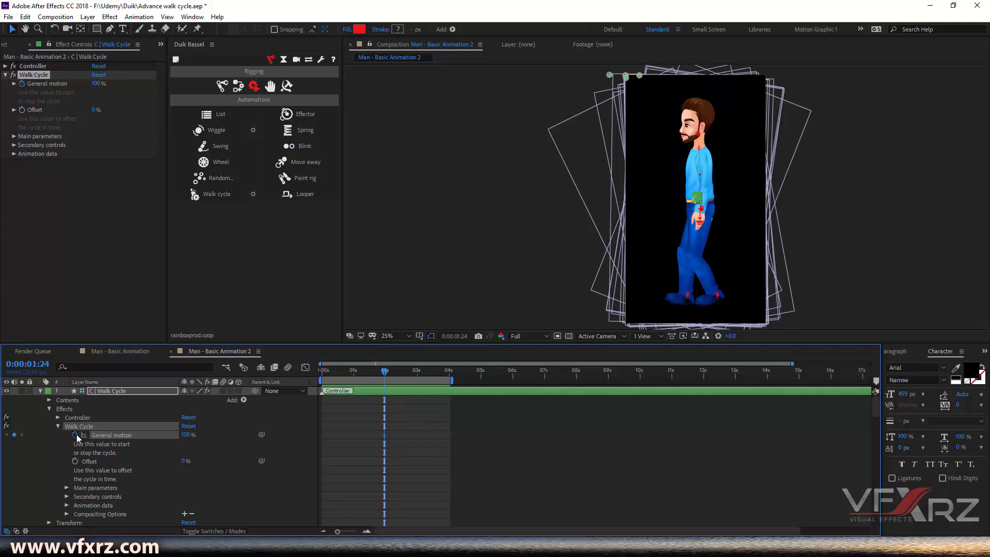
pyautogui.click(418, 378)
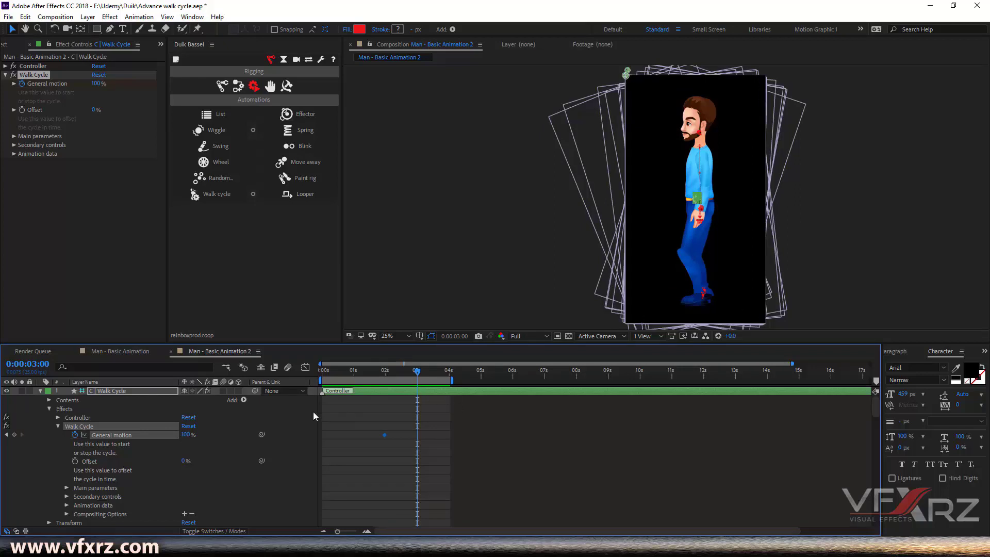
pyautogui.write('0')
pyautogui.press('Return')
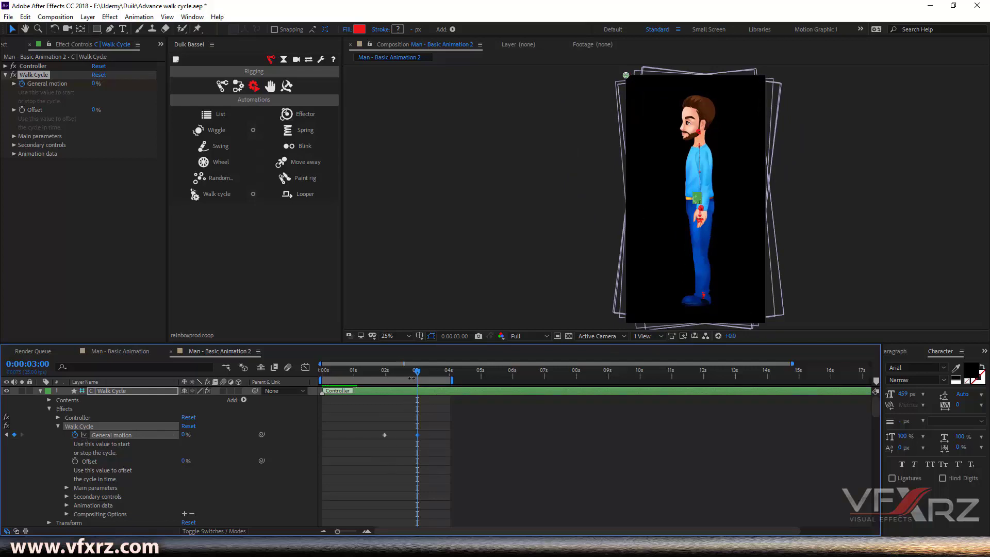
# Step: Preview and scrub the walk slowing to a stop, then return to the start
pyautogui.click(414, 372)
pyautogui.press('Home')
pyautogui.press('space')
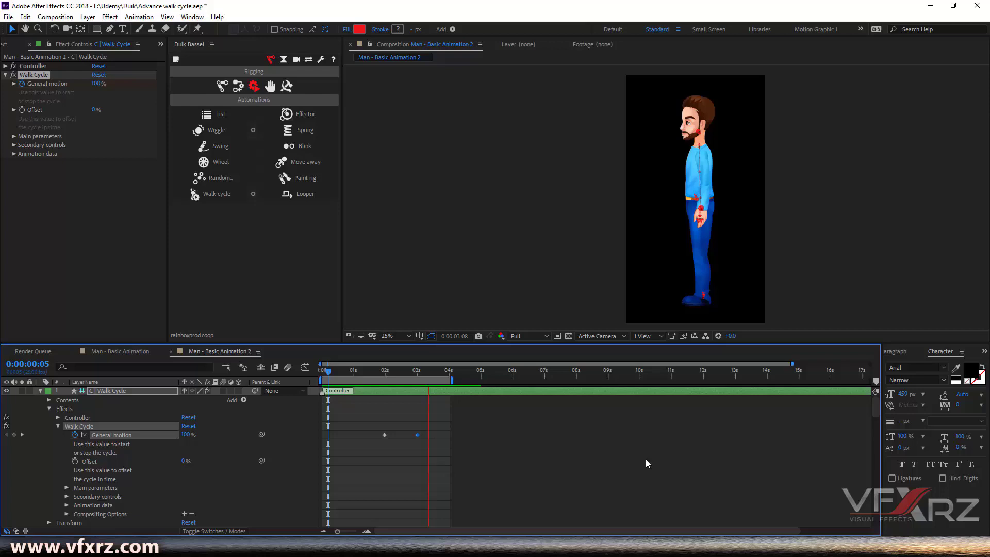
pyautogui.click(349, 371)
pyautogui.moveTo(349, 372); pyautogui.dragTo(393, 372)
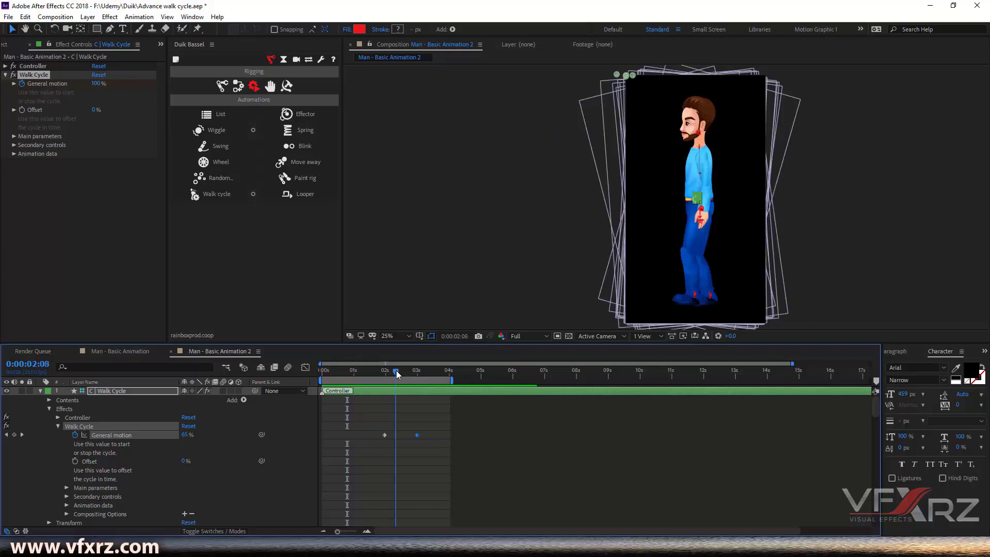
pyautogui.click(356, 375)
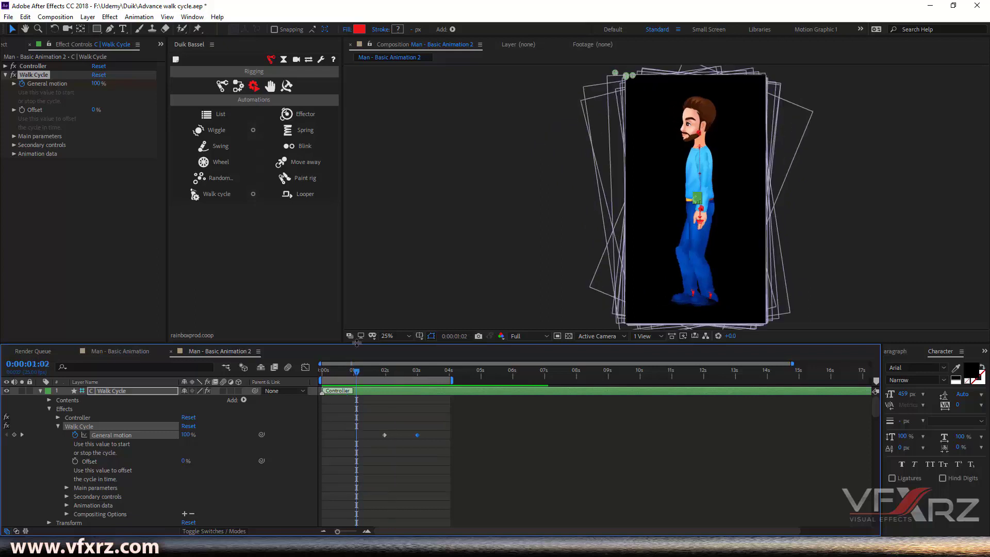
pyautogui.press('Home')
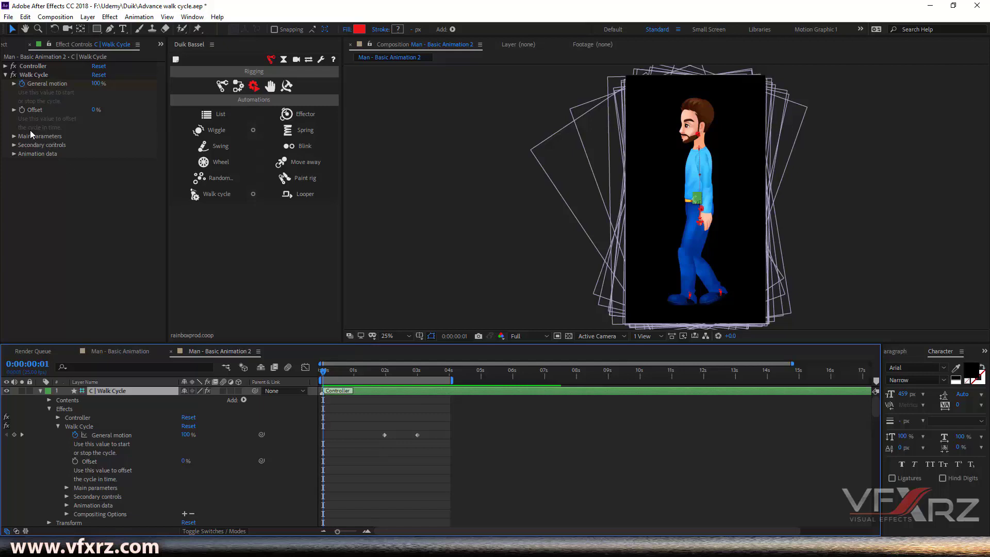
# Step: Expand the Walk Cycle's Main parameters and Character groups
pyautogui.click(15, 136)
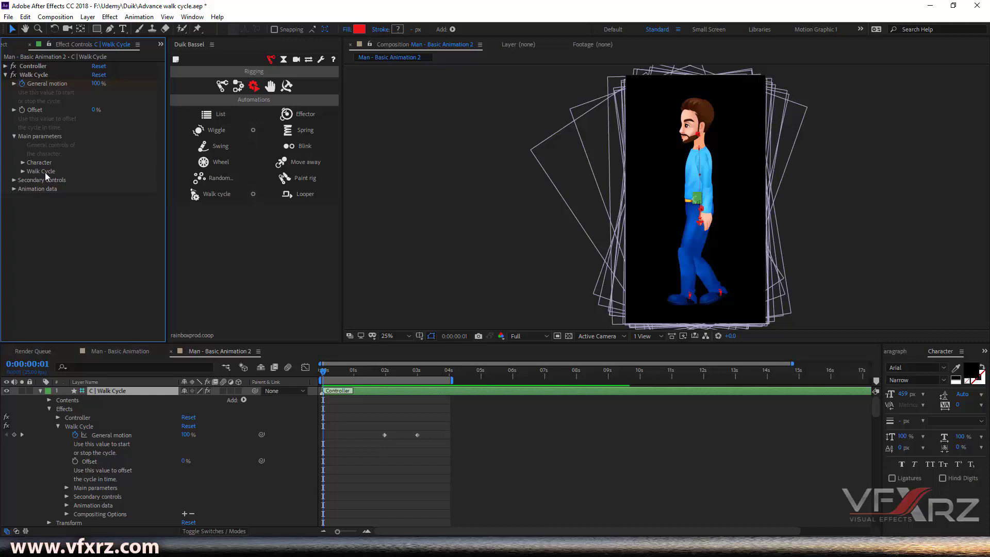
pyautogui.click(22, 163)
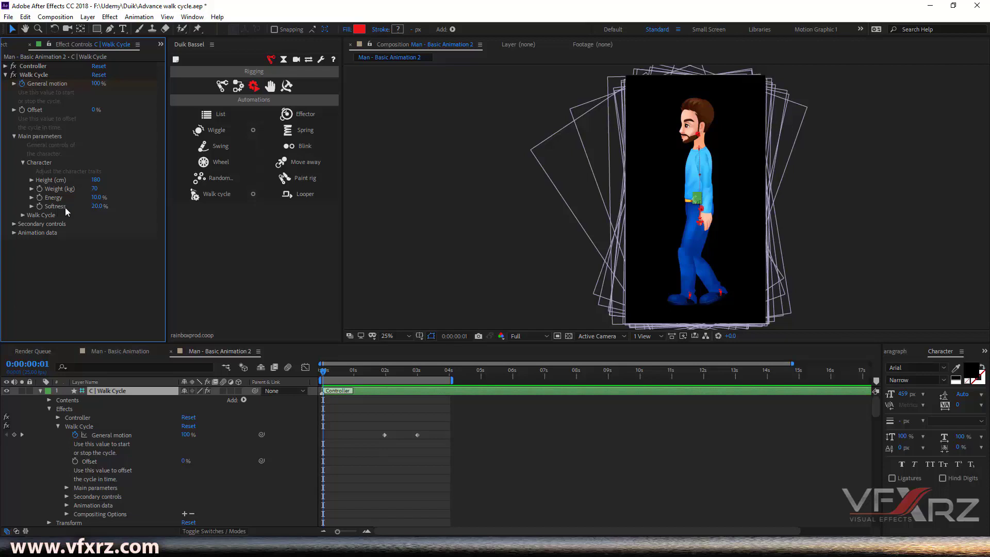
# Step: Set the walk cycle's Softness to 80%
pyautogui.click(99, 206)
pyautogui.press('Return')
pyautogui.press('Return')
pyautogui.moveTo(97, 206); pyautogui.dragTo(128, 206)
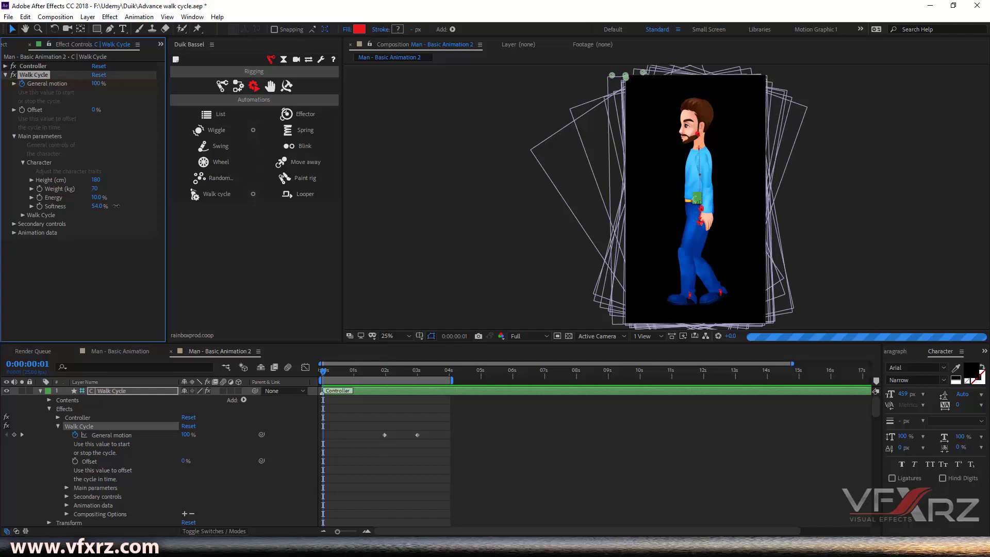
pyautogui.click(98, 206)
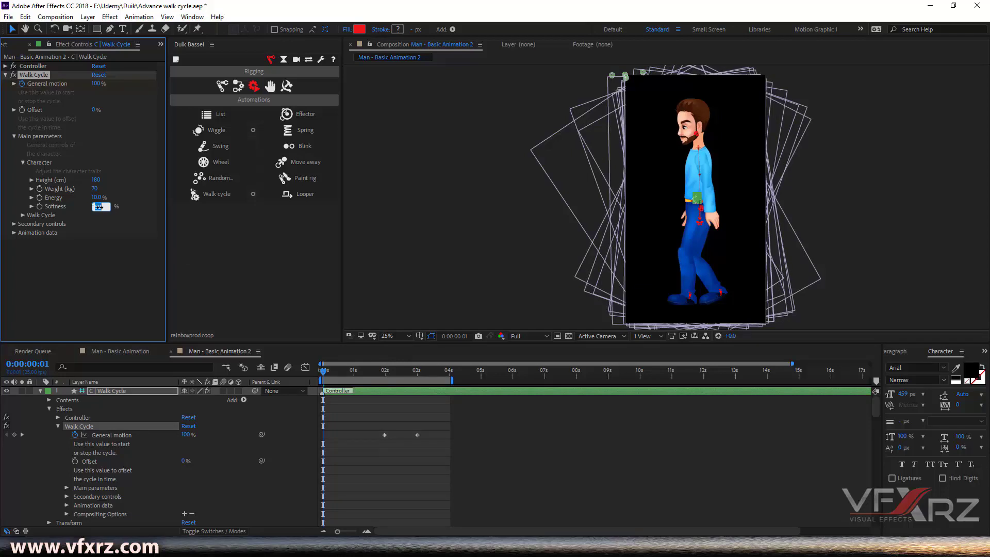
pyautogui.write('80')
pyautogui.click(319, 371)
# Step: Preview the softer walk from the start
pyautogui.moveTo(317, 372); pyautogui.dragTo(317, 371)
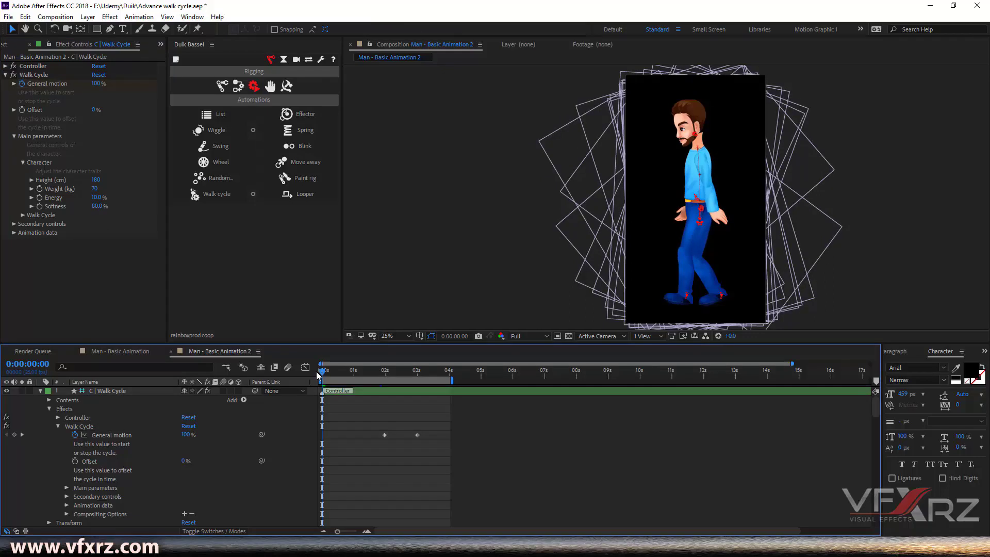
pyautogui.press('space')
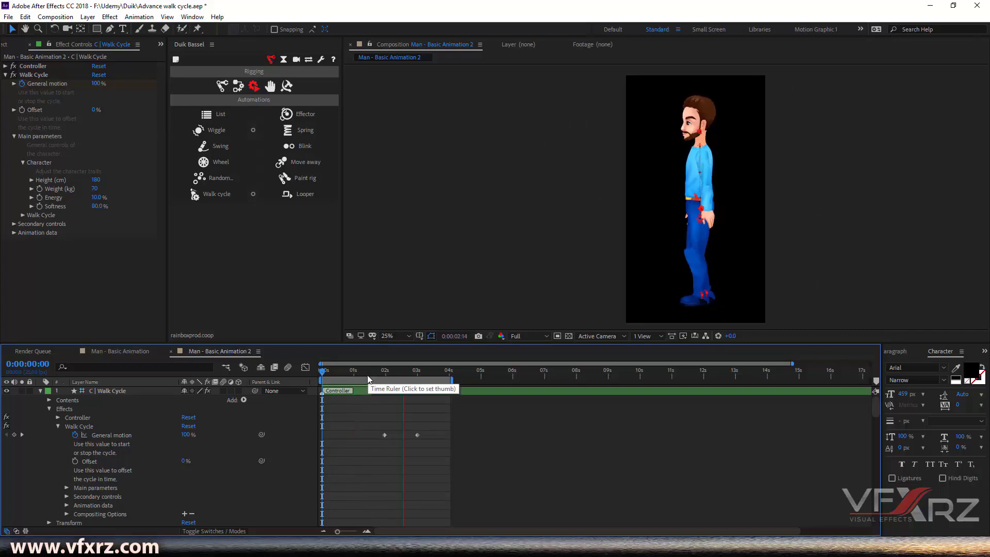
pyautogui.press('space')
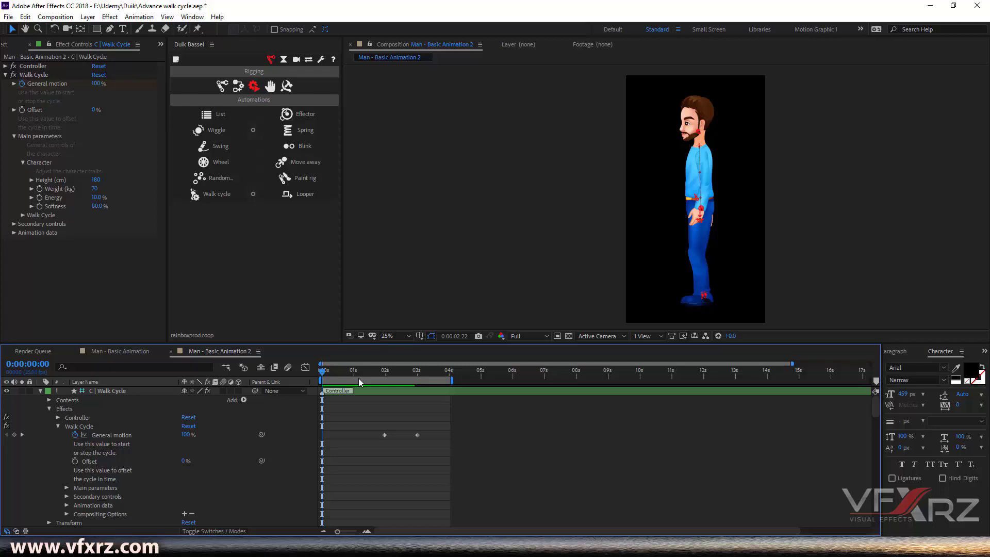
pyautogui.click(78, 435)
# Step: Select the Walk Cycle effect and preview the current walk
pyautogui.click(57, 426)
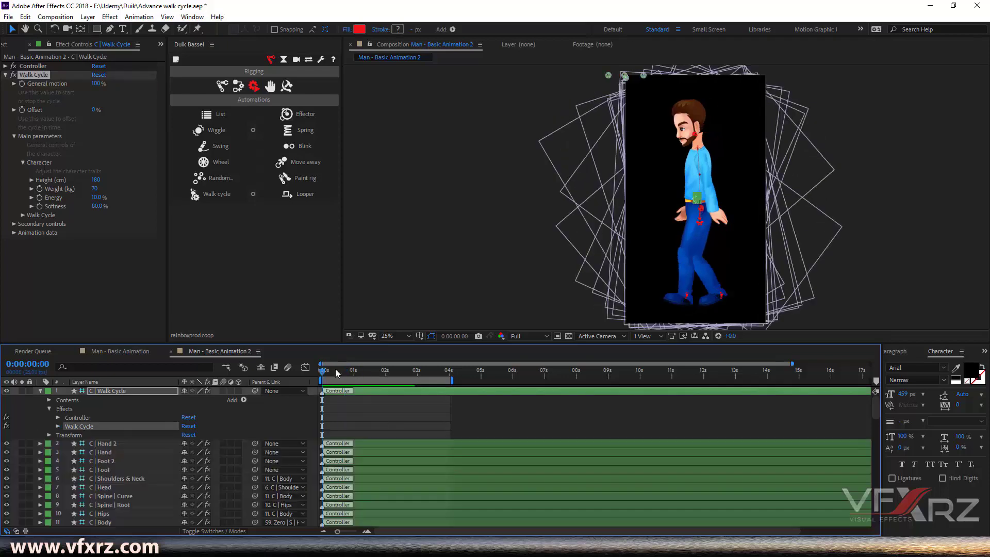
pyautogui.press('space')
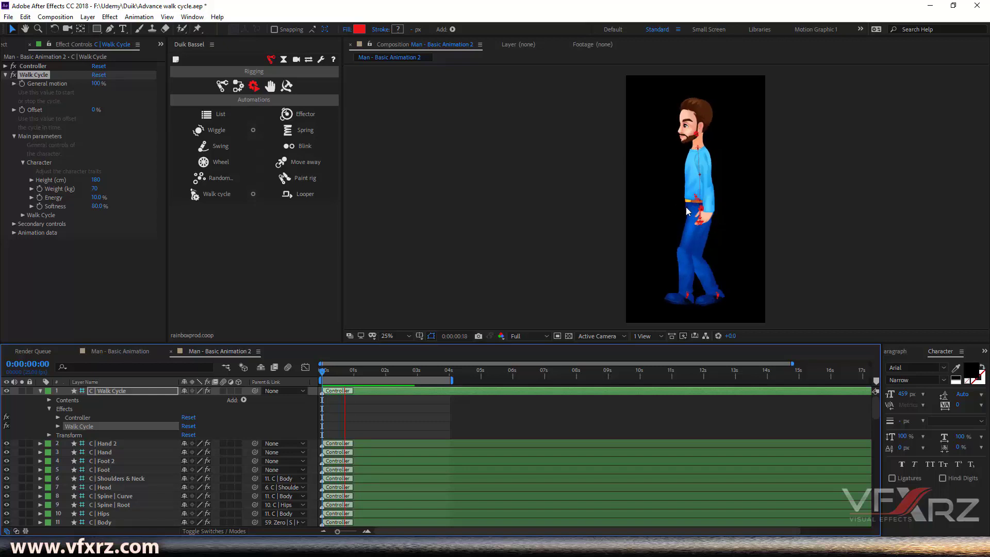
pyautogui.scroll(2, 686, 211)
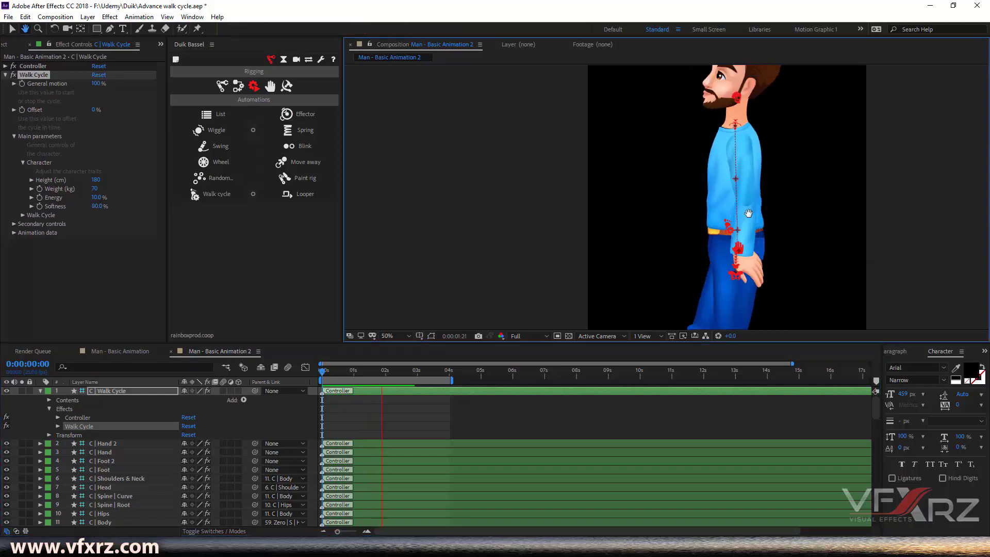
pyautogui.scroll(-2, 750, 218)
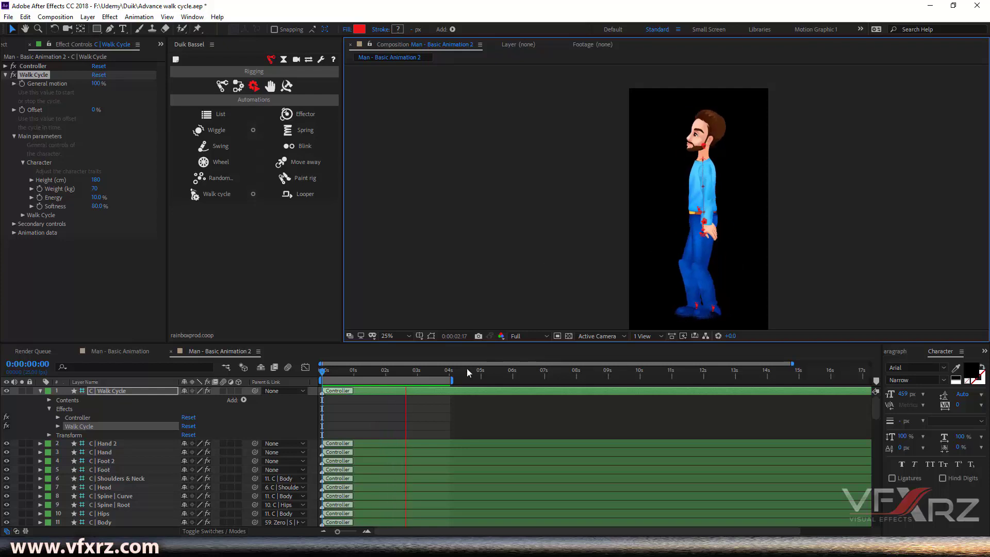
pyautogui.press('space')
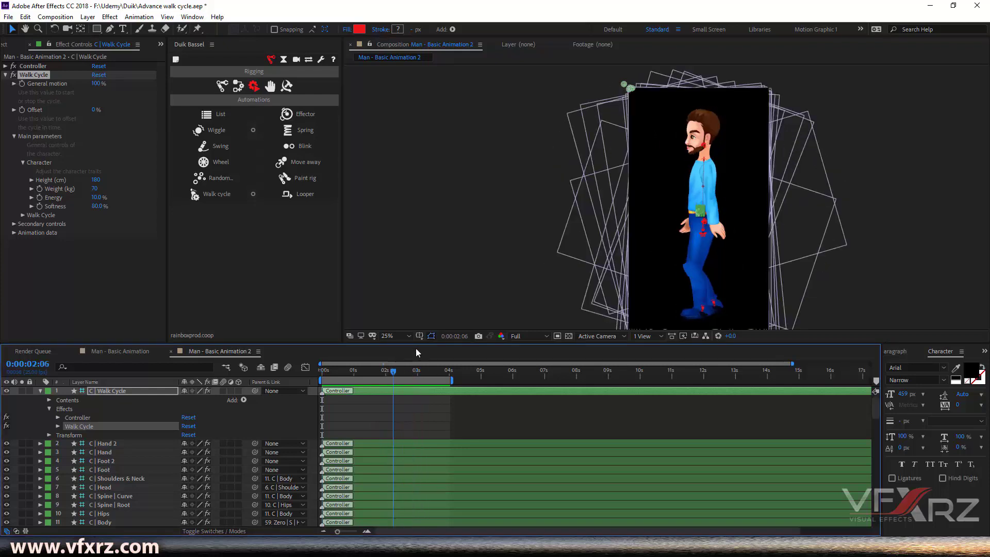
# Step: Set Softness to 20% and Energy to 21%, then preview the walk
pyautogui.moveTo(99, 206); pyautogui.dragTo(85, 206)
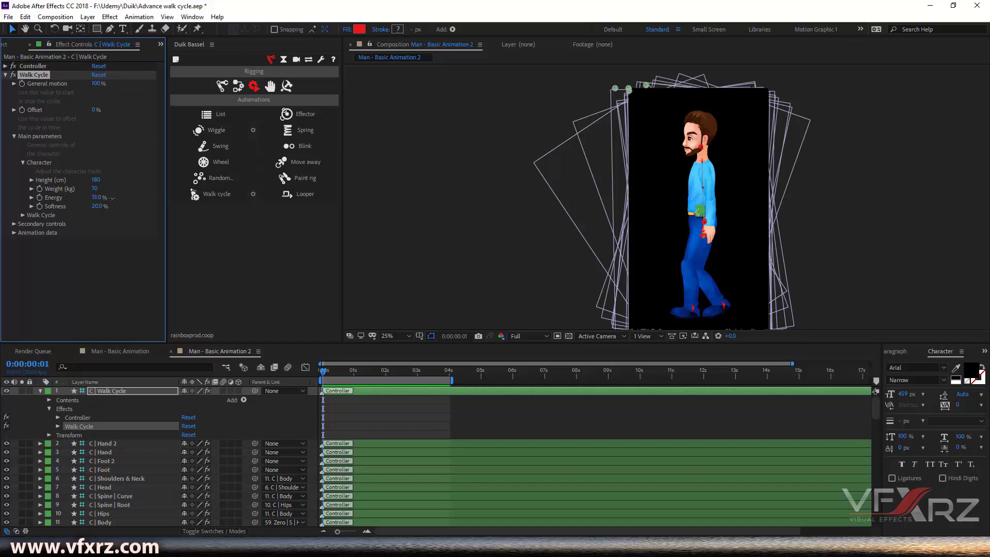
pyautogui.moveTo(98, 197)
pyautogui.mouseDown()
pyautogui.moveTo(123, 198)
pyautogui.moveTo(104, 199)
pyautogui.mouseUp()
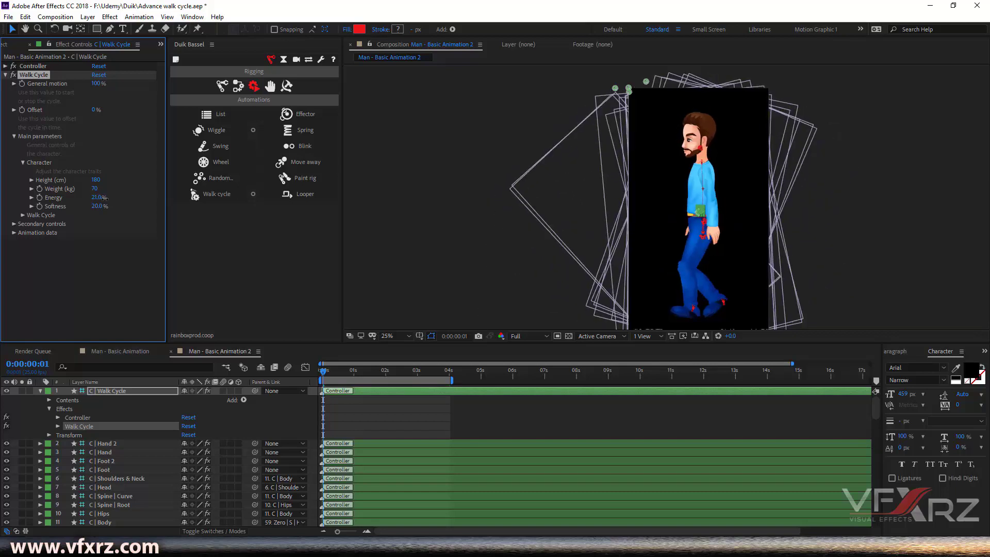
pyautogui.moveTo(104, 198); pyautogui.dragTo(105, 198)
pyautogui.press('space')
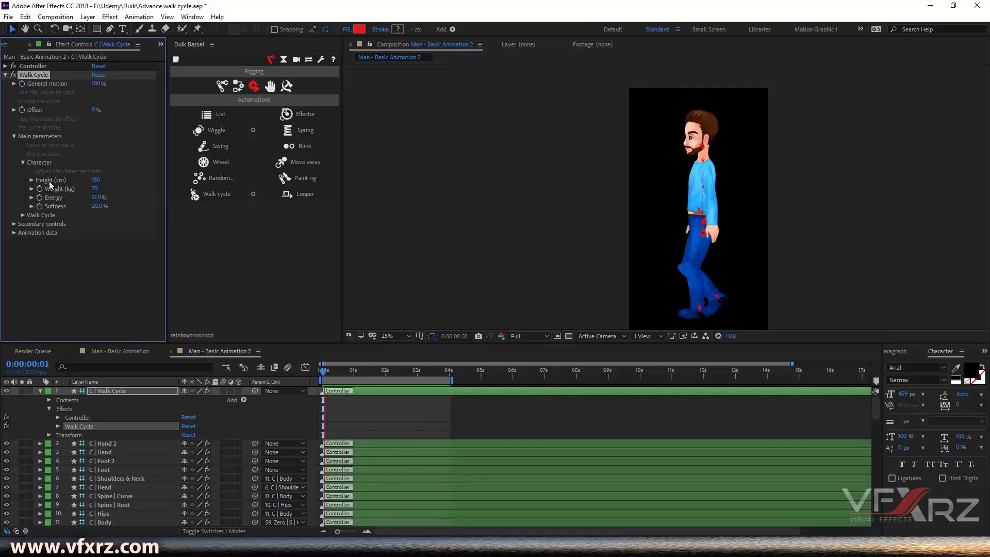
pyautogui.click(364, 368)
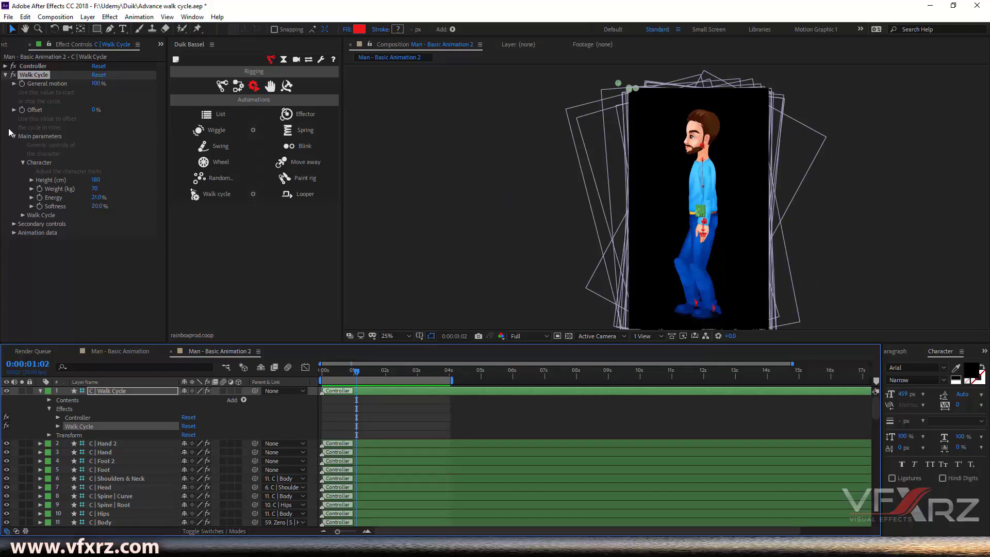
# Step: Collapse Character, expand the Walk Cycle group, and preview the walk
pyautogui.click(22, 162)
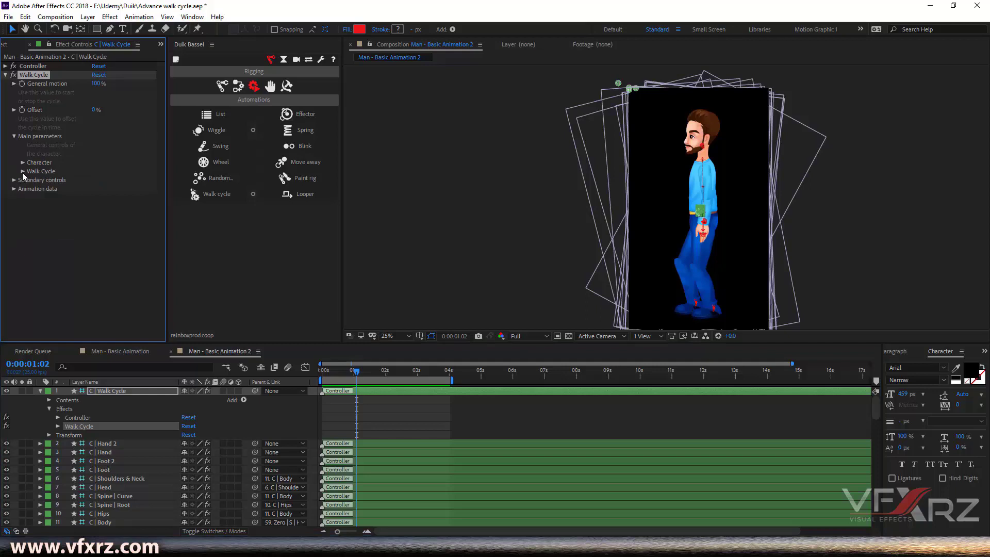
pyautogui.press('Home')
pyautogui.click(23, 171)
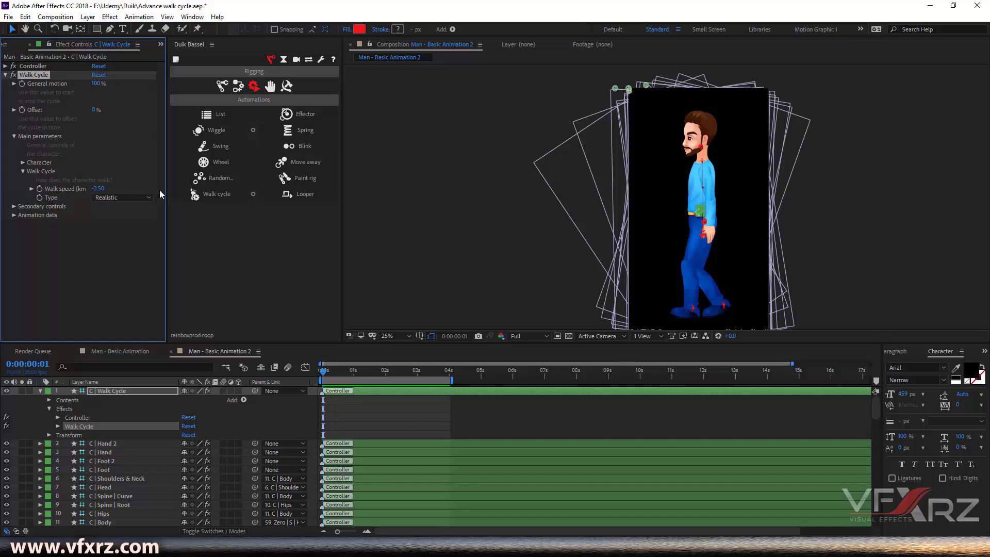
pyautogui.moveTo(165, 189); pyautogui.dragTo(186, 190)
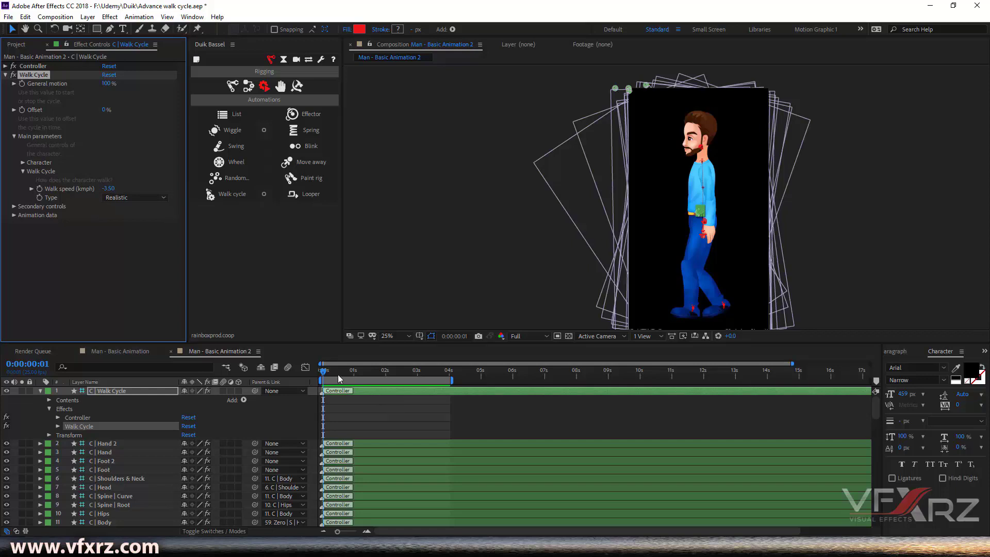
pyautogui.press('space')
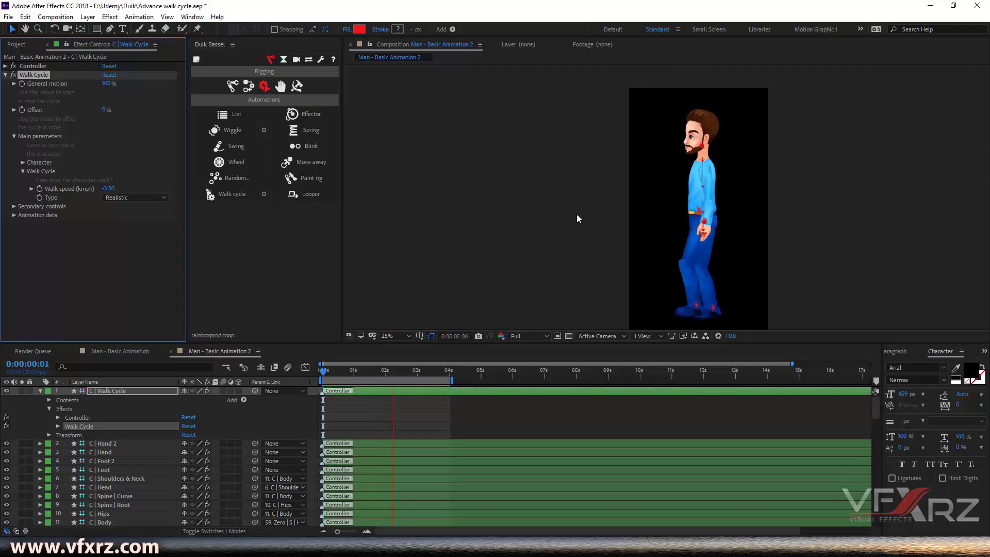
pyautogui.click(399, 372)
# Step: Set Walk speed to 0.00 and preview the walk in place
pyautogui.click(108, 188)
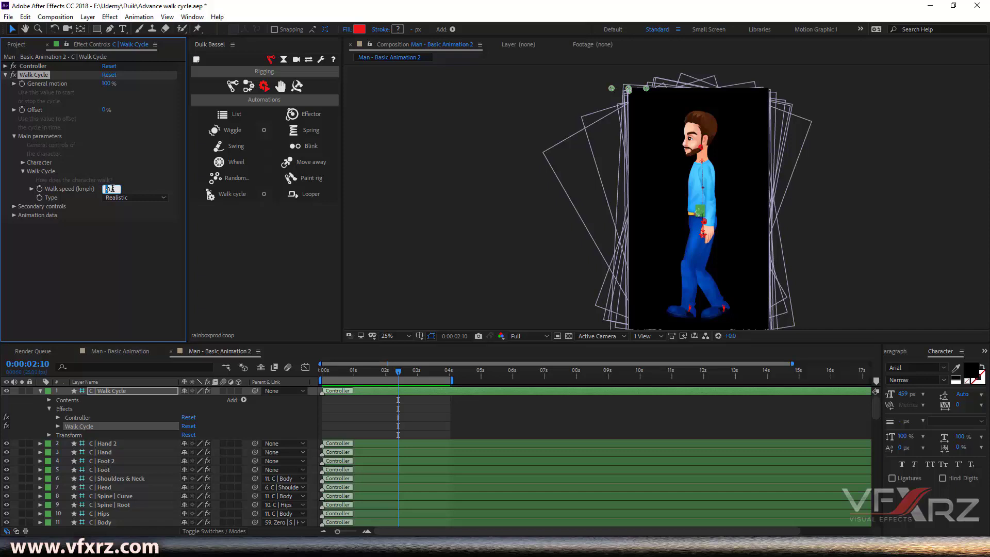
pyautogui.write('0')
pyautogui.press('Return')
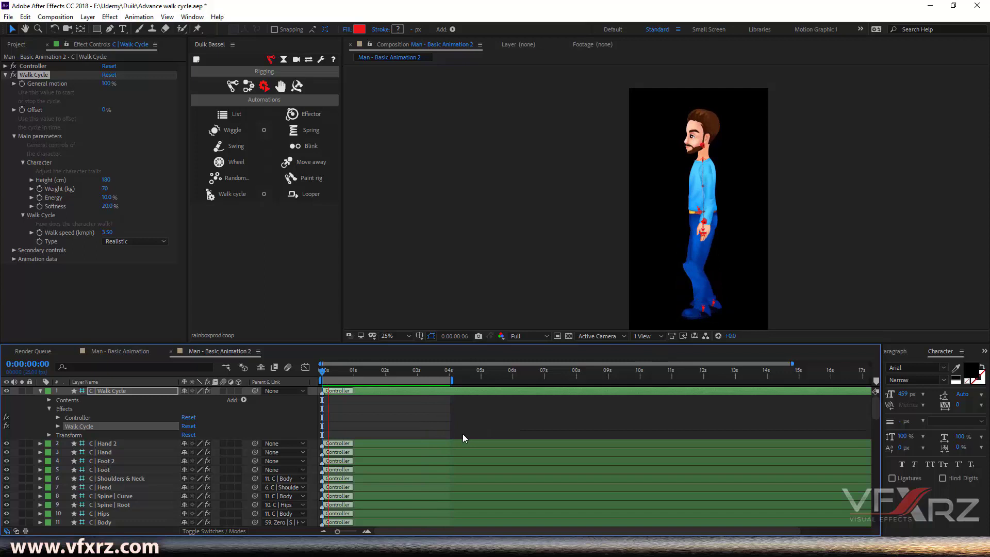
pyautogui.click(362, 373)
pyautogui.click(109, 232)
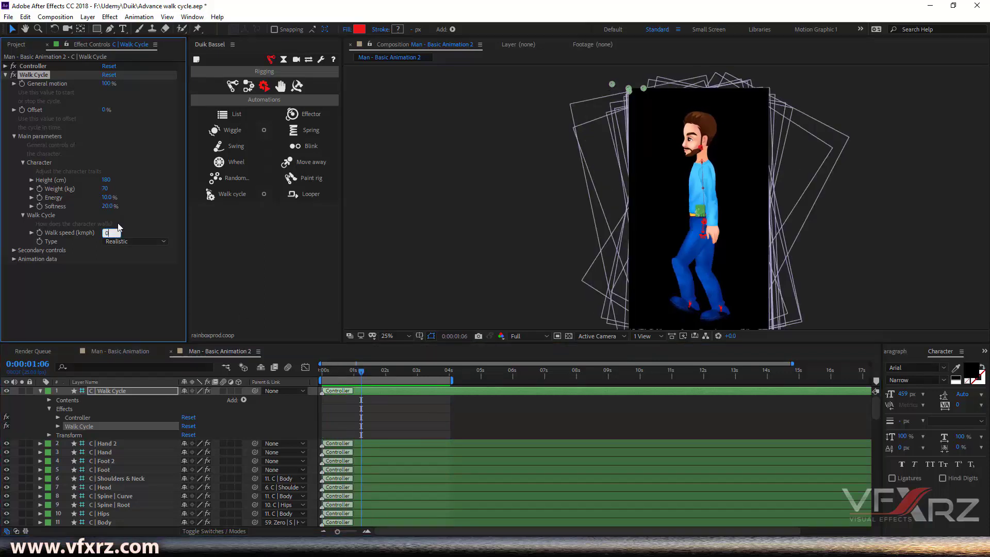
pyautogui.write('0')
pyautogui.press('Return')
pyautogui.moveTo(344, 364); pyautogui.dragTo(311, 372)
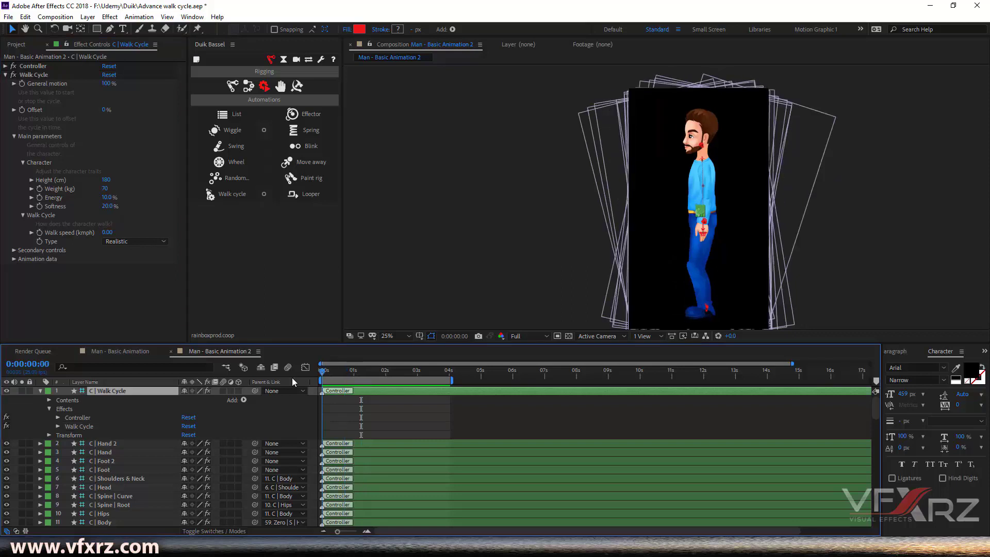
pyautogui.press('space')
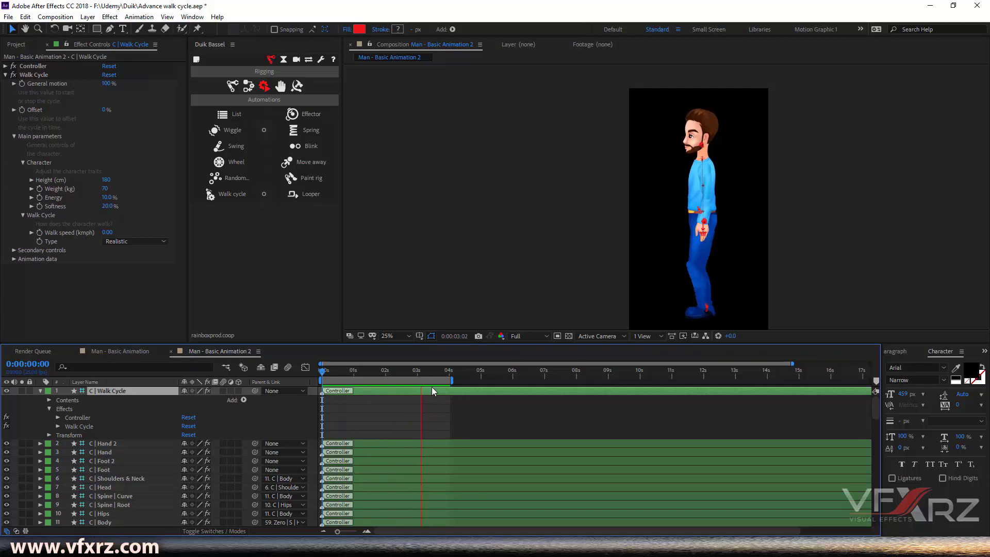
pyautogui.moveTo(432, 374); pyautogui.dragTo(390, 378)
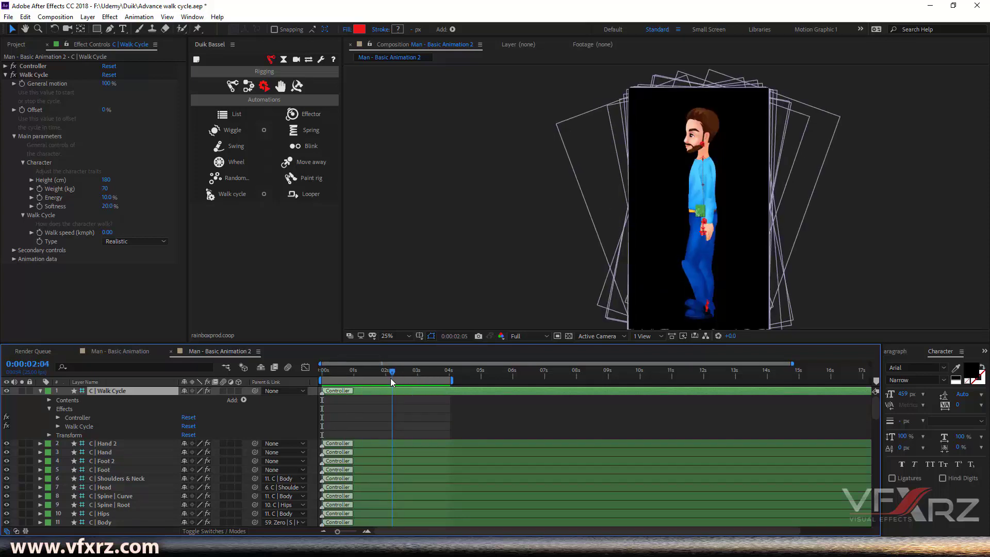
# Step: Restore Walk speed to -3.50 and set the walk Type to Dancing
pyautogui.click(109, 233)
pyautogui.write('3.5')
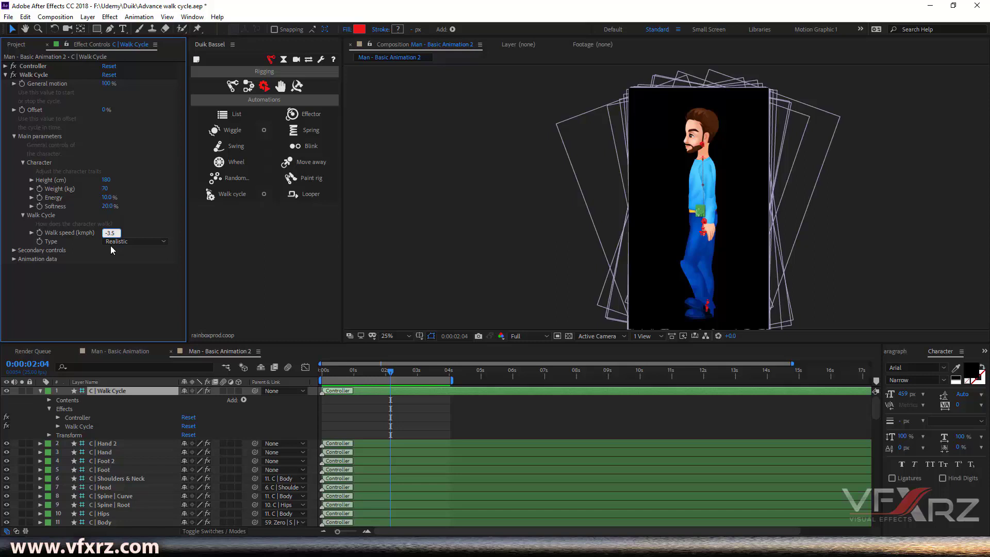
pyautogui.press('Return')
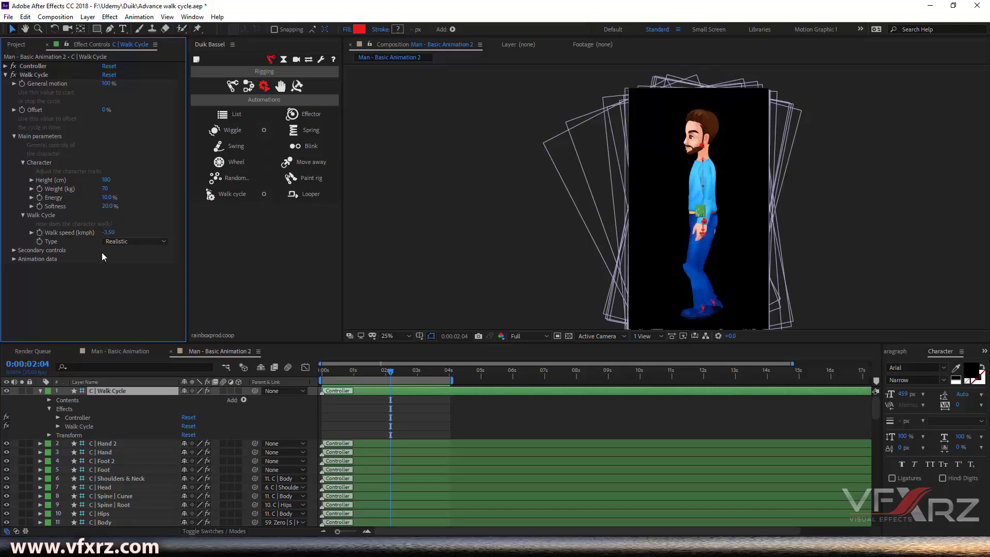
pyautogui.click(114, 242)
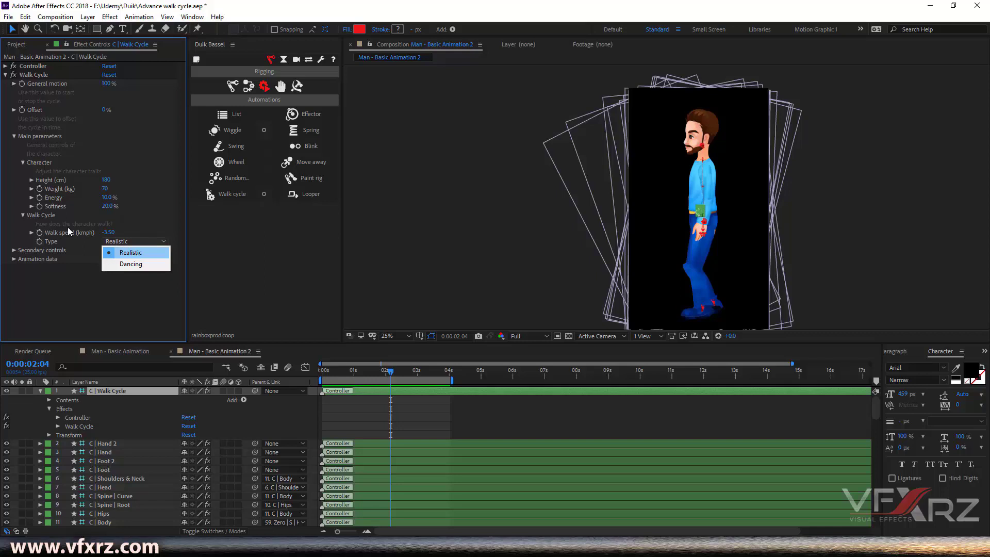
pyautogui.click(151, 268)
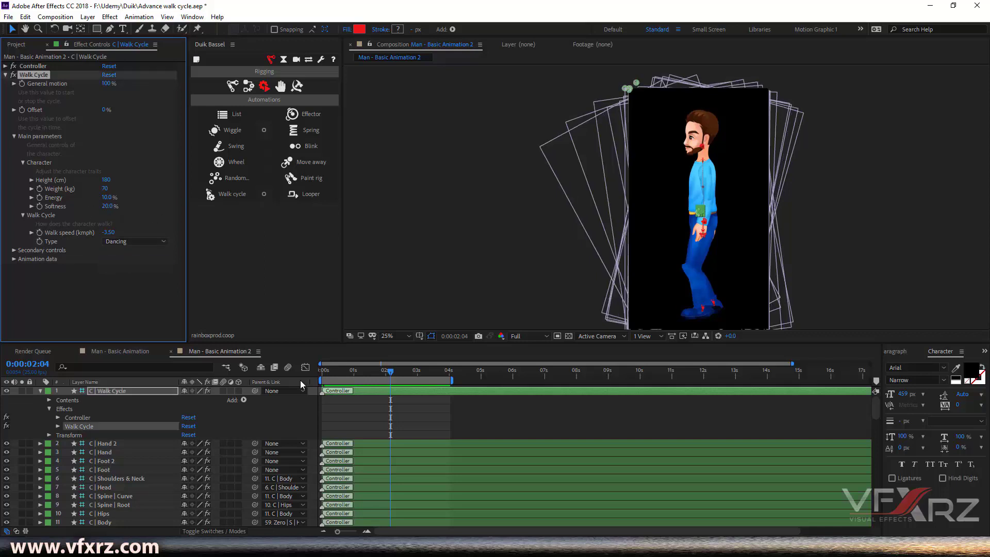
# Step: Preview the dancing walk from the first frame
pyautogui.click(291, 386)
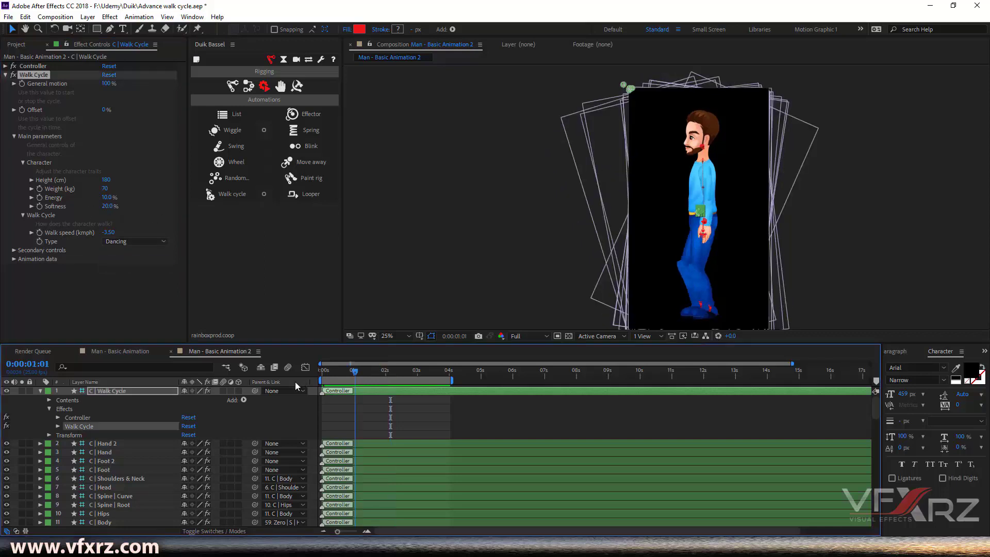
pyautogui.press('Home')
pyautogui.press('space')
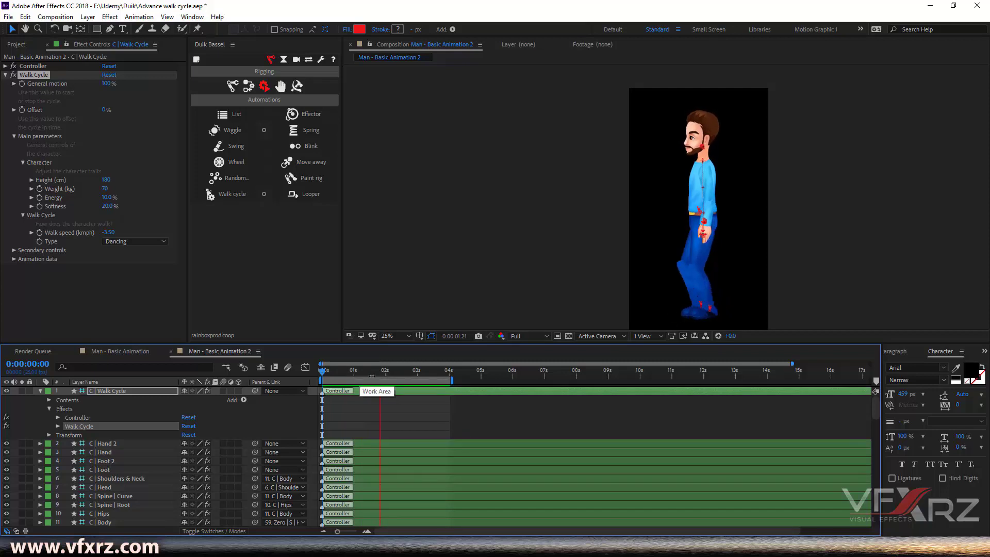
pyautogui.press('space')
pyautogui.press('space')
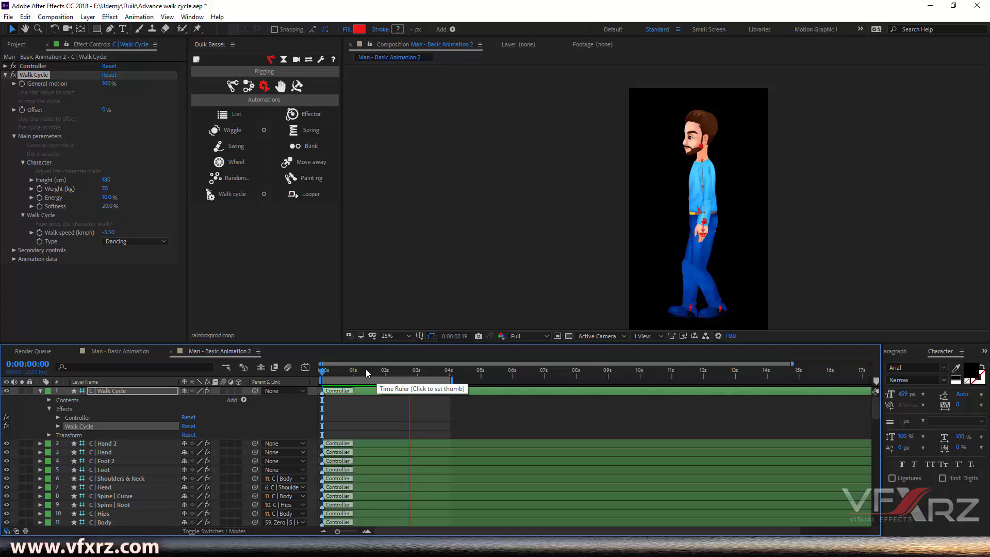
# Step: Replay the dancing walk from the first frame
pyautogui.click(353, 370)
pyautogui.moveTo(325, 377); pyautogui.dragTo(312, 374)
pyautogui.press('space')
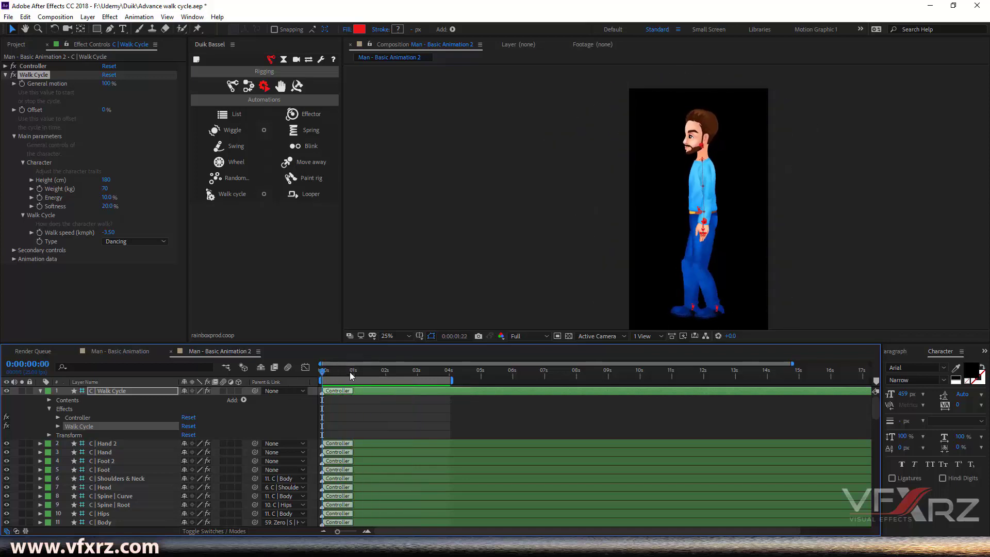
pyautogui.press('space')
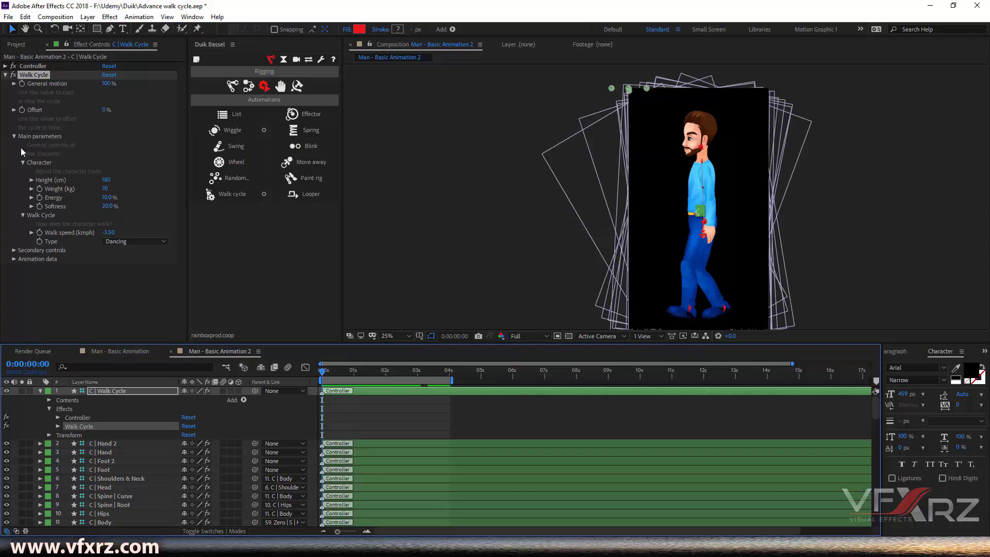
# Step: In Secondary controls, set Neck swing to 10 degrees and preview
pyautogui.click(14, 137)
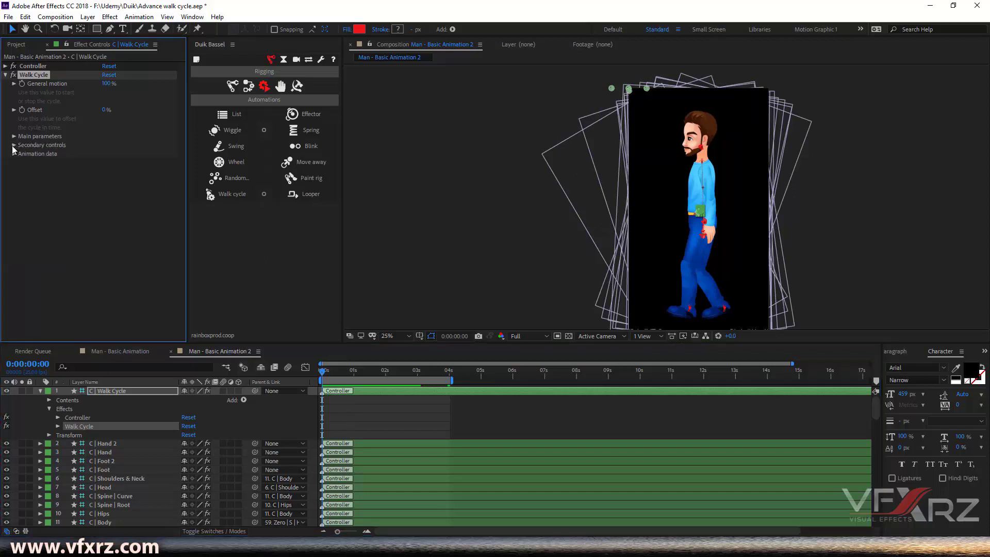
pyautogui.click(13, 144)
pyautogui.scroll(-2, 128, 176)
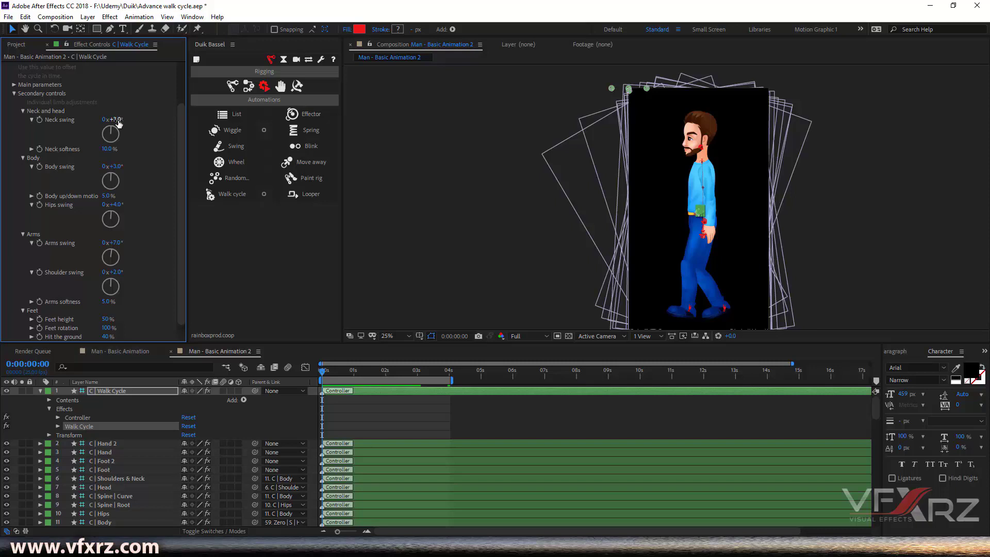
pyautogui.scroll(-1, 111, 294)
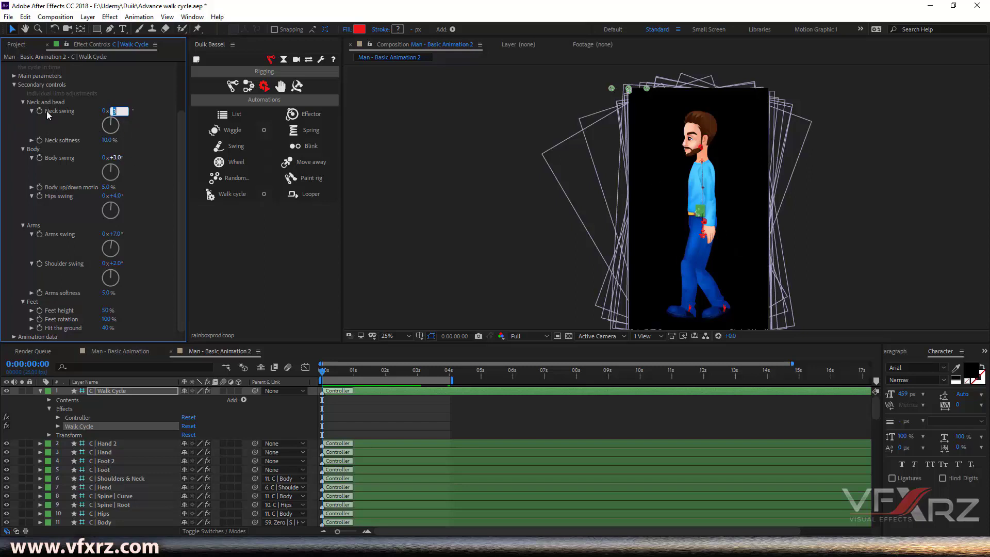
pyautogui.write('10')
pyautogui.press('Return')
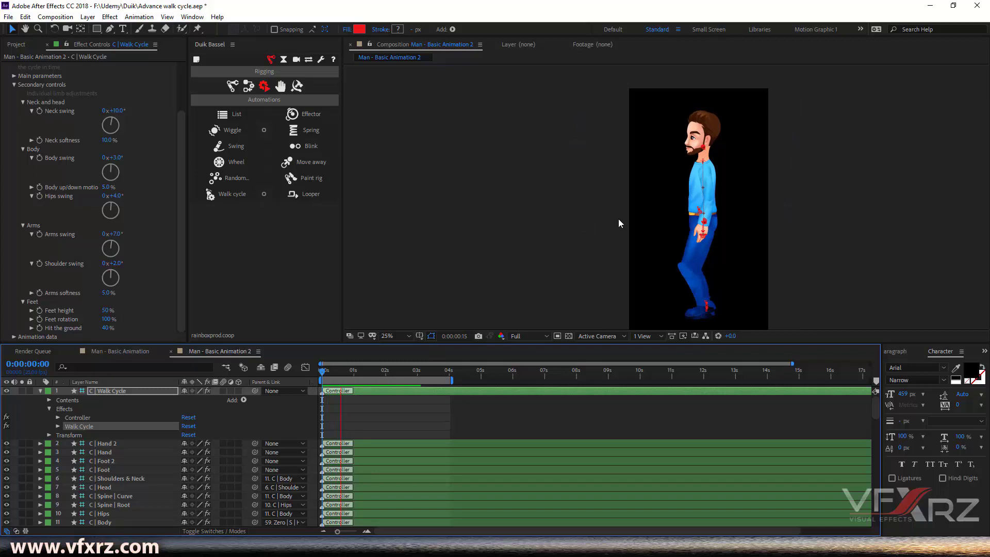
pyautogui.press('space')
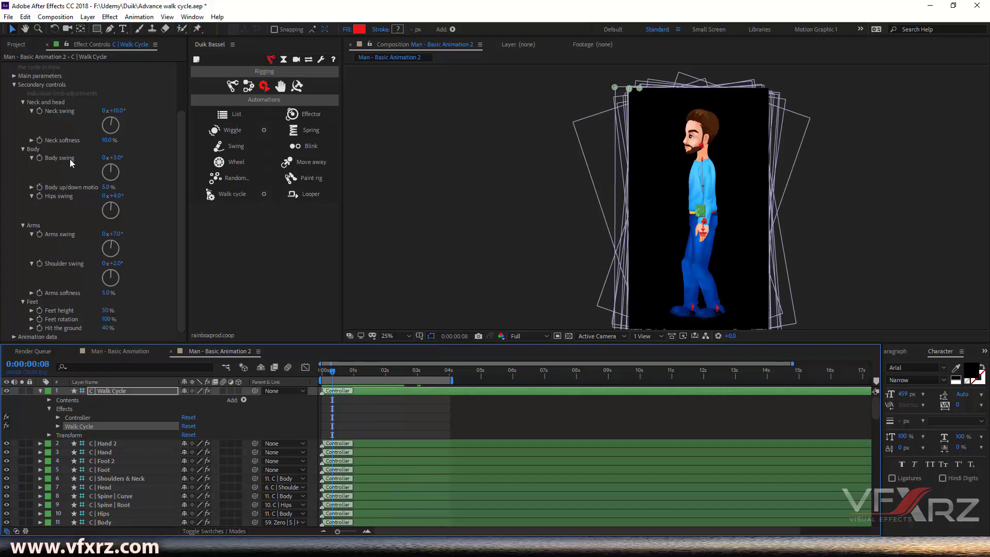
# Step: Set Body swing to 30 degrees
pyautogui.click(116, 158)
pyautogui.write('20')
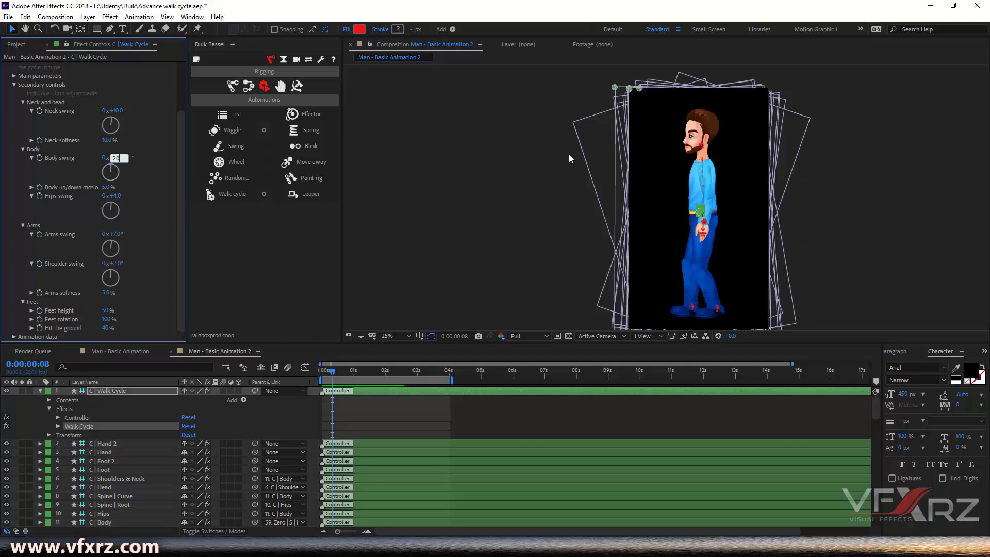
pyautogui.press('Return')
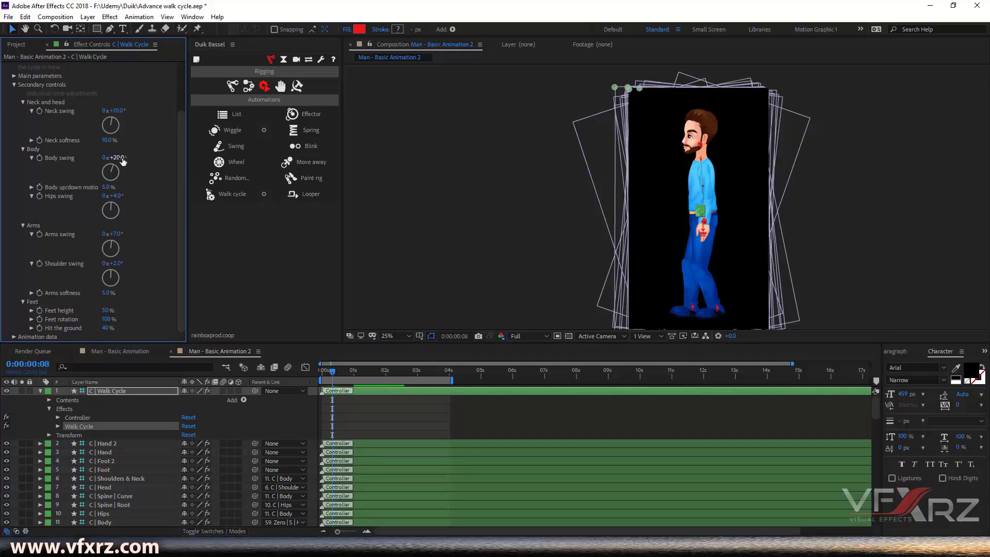
pyautogui.write('30')
pyautogui.press('Return')
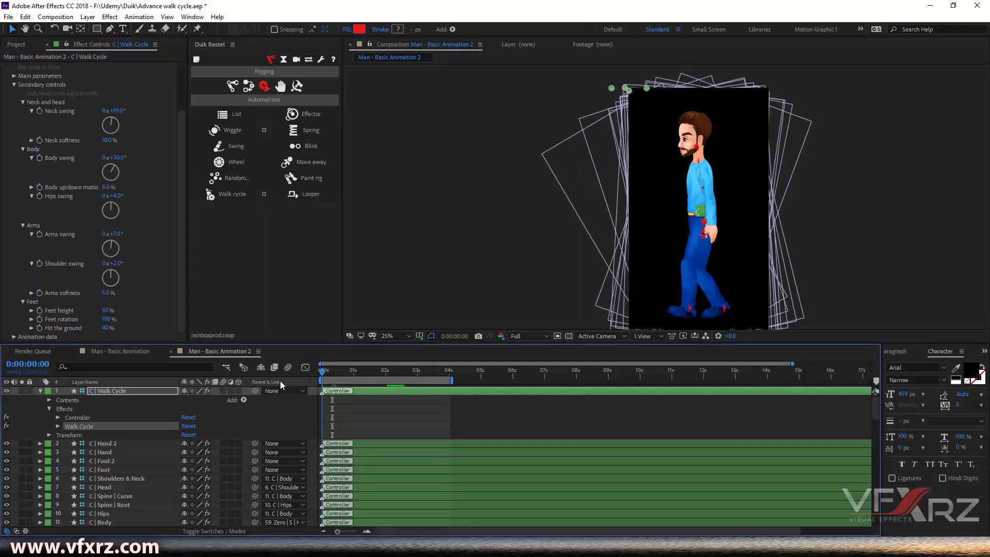
# Step: Preview the walk, then set Hips swing to 30 degrees
pyautogui.press('Home')
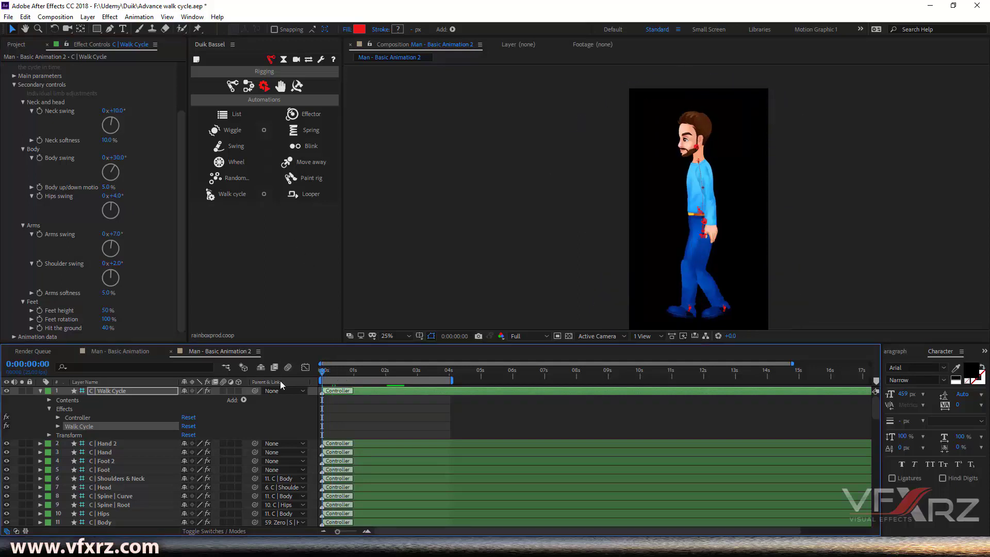
pyautogui.press('space')
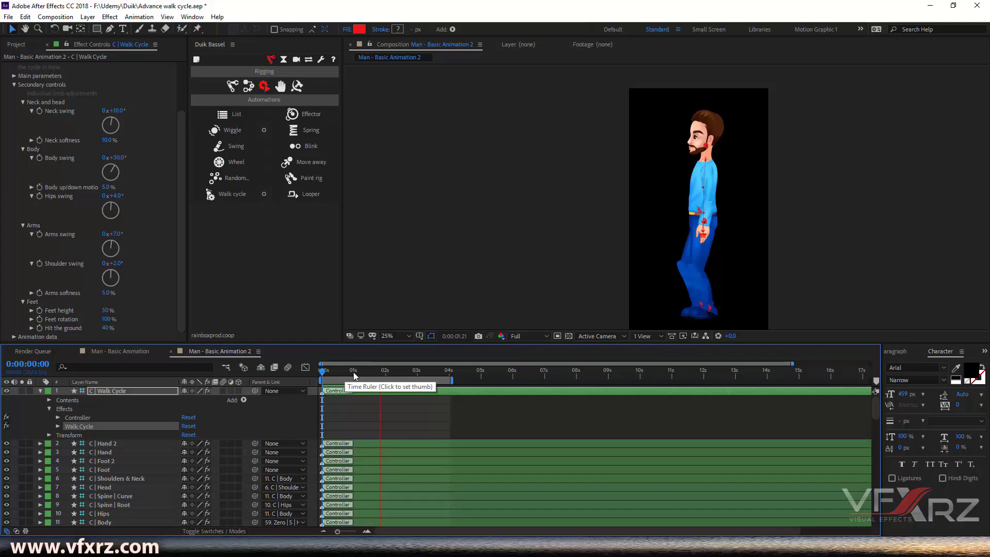
pyautogui.press('space')
pyautogui.press('space')
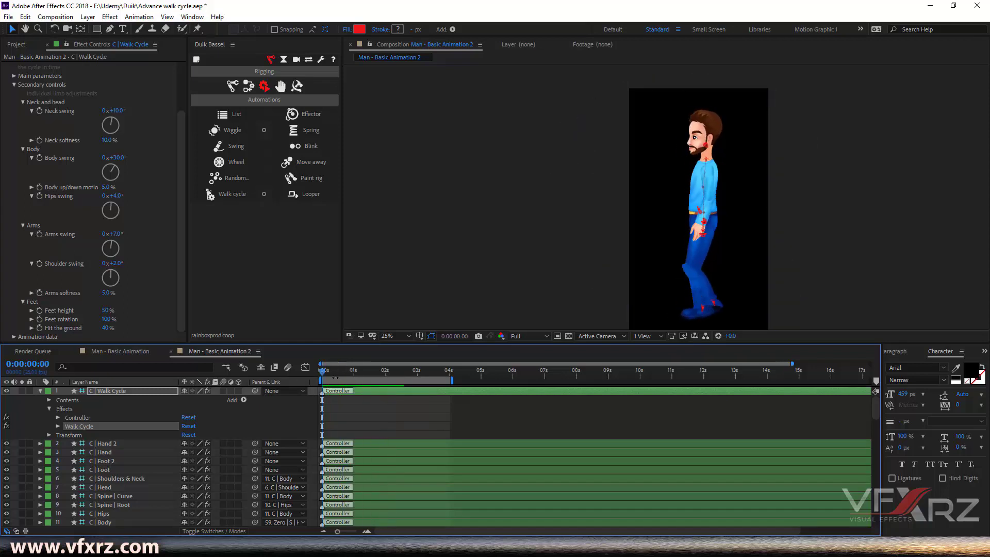
pyautogui.press('space')
pyautogui.press('space')
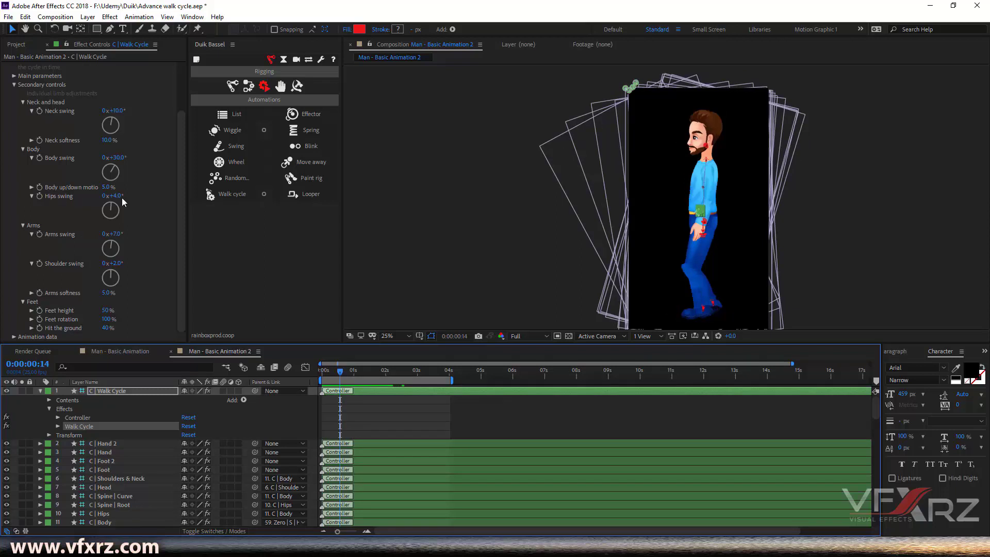
pyautogui.click(122, 198)
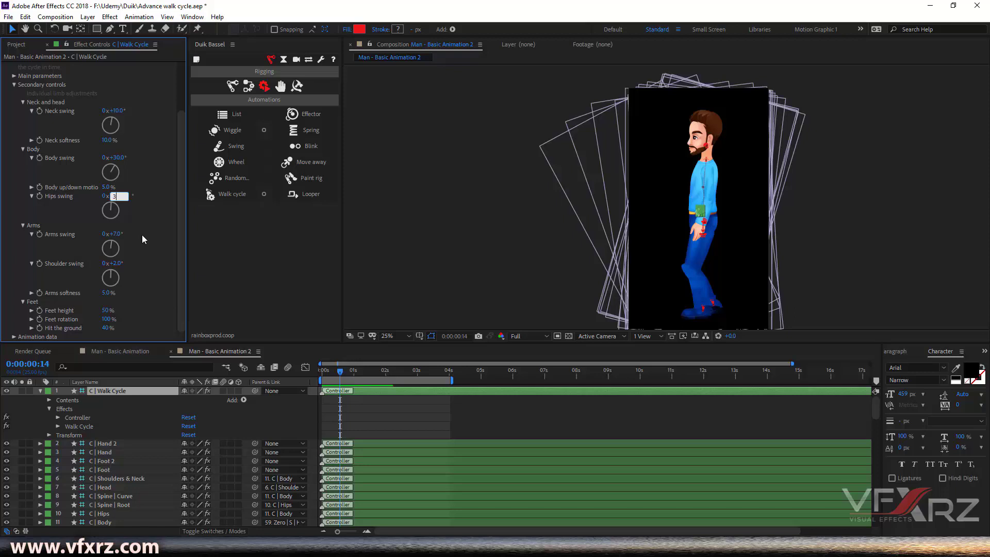
pyautogui.write('0')
pyautogui.press('Return')
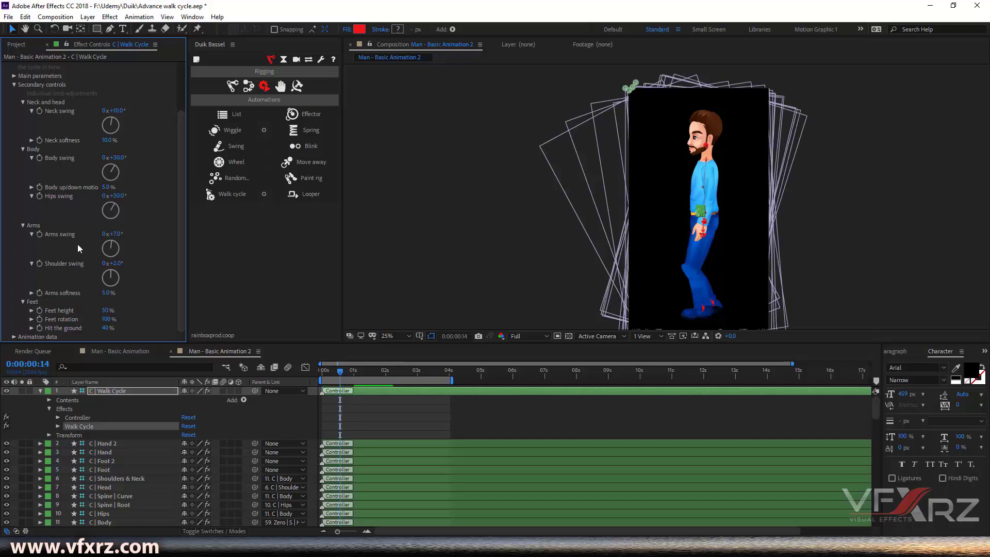
# Step: Set the walk cycle's Arms swing to 60 degrees and Feet height to 70%
pyautogui.click(116, 234)
pyautogui.write('40')
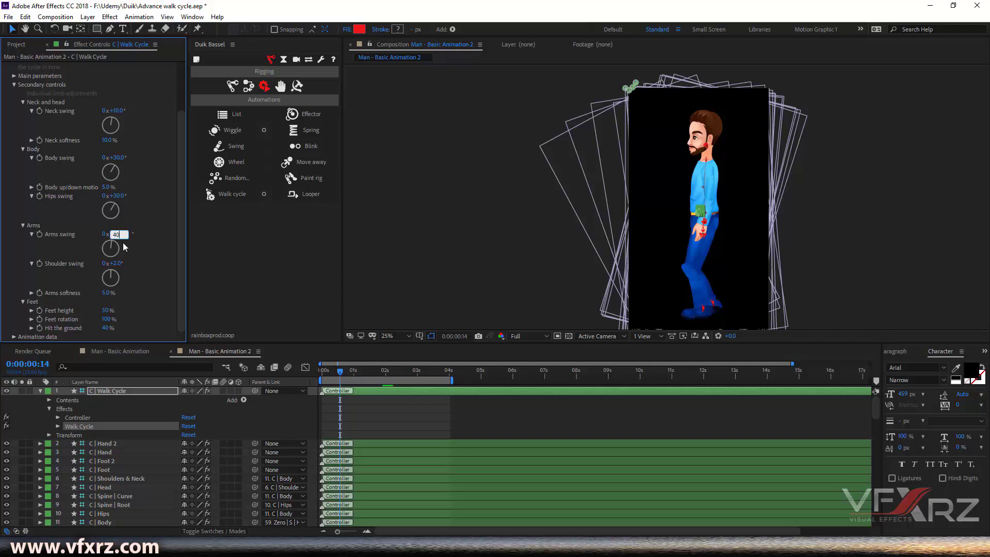
pyautogui.press('Return')
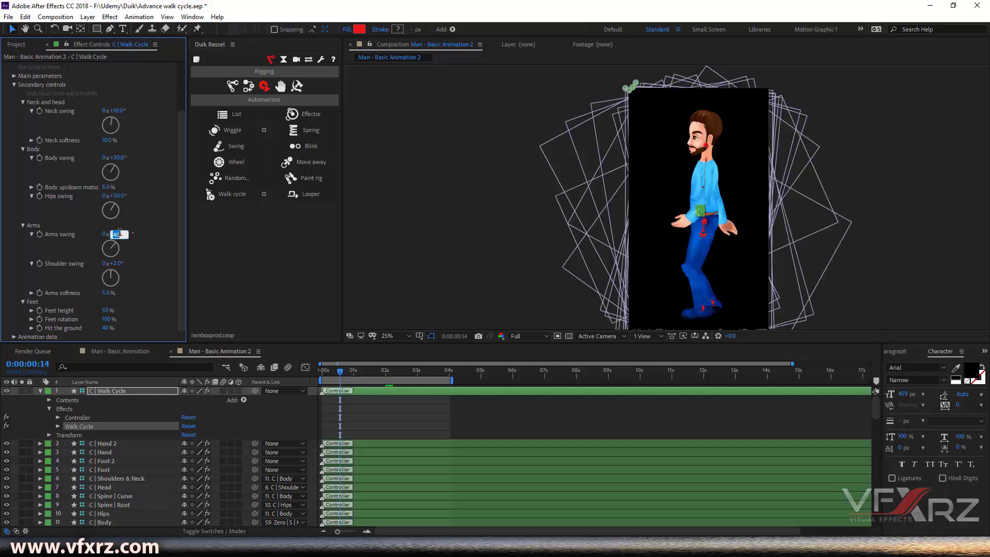
pyautogui.write('60')
pyautogui.write('0x+60.0°')
pyautogui.press('Return')
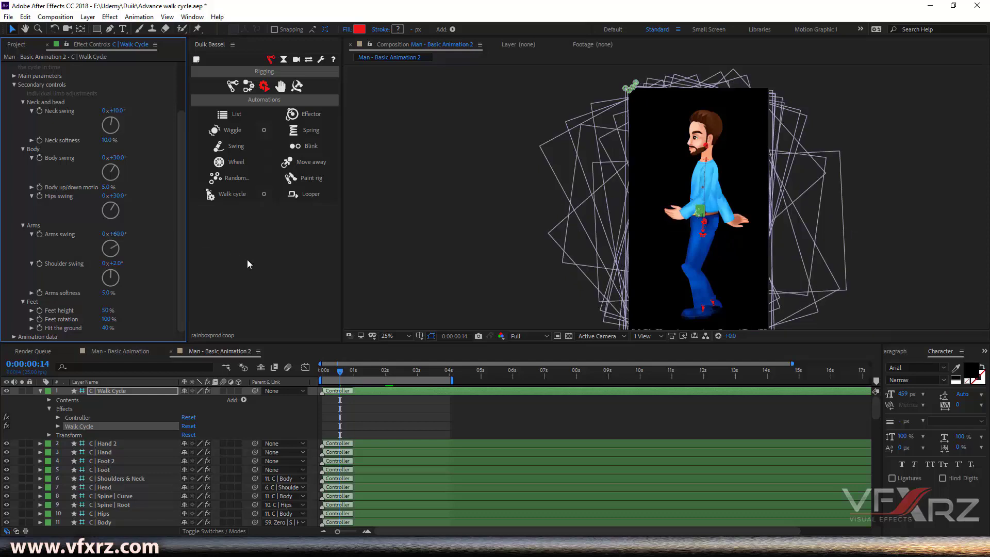
pyautogui.moveTo(335, 376); pyautogui.dragTo(305, 374)
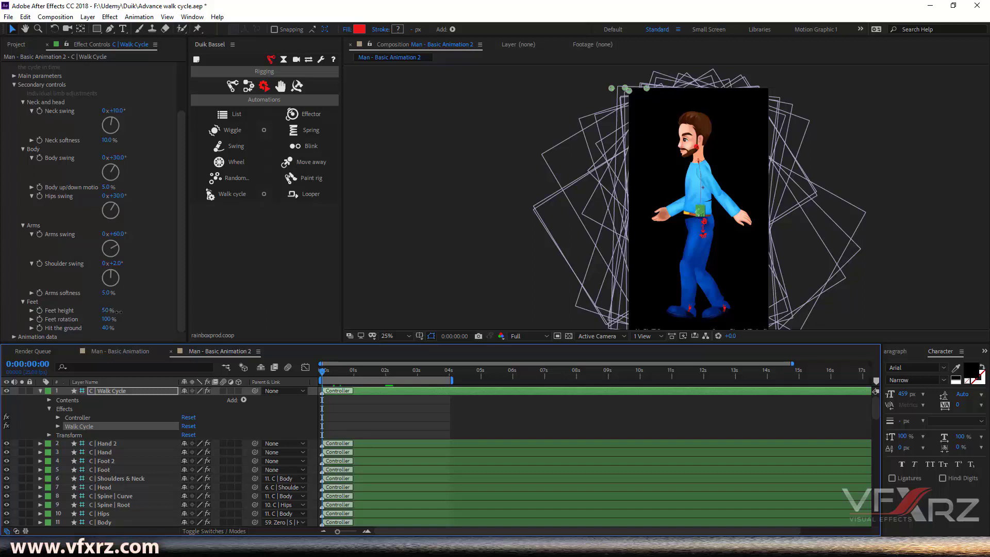
pyautogui.moveTo(118, 310); pyautogui.dragTo(128, 311)
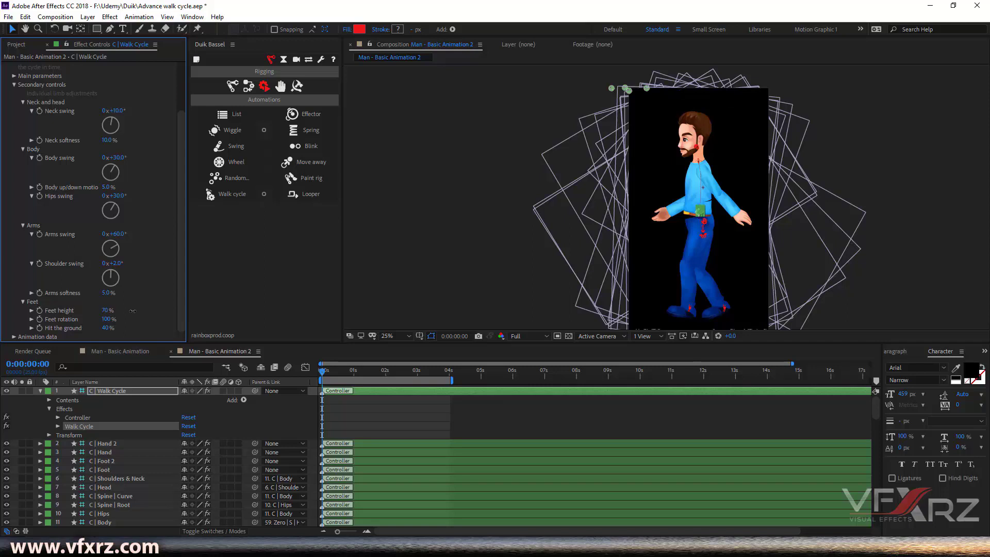
# Step: Raise the walk cycle's Feet height to 385%
pyautogui.click(337, 372)
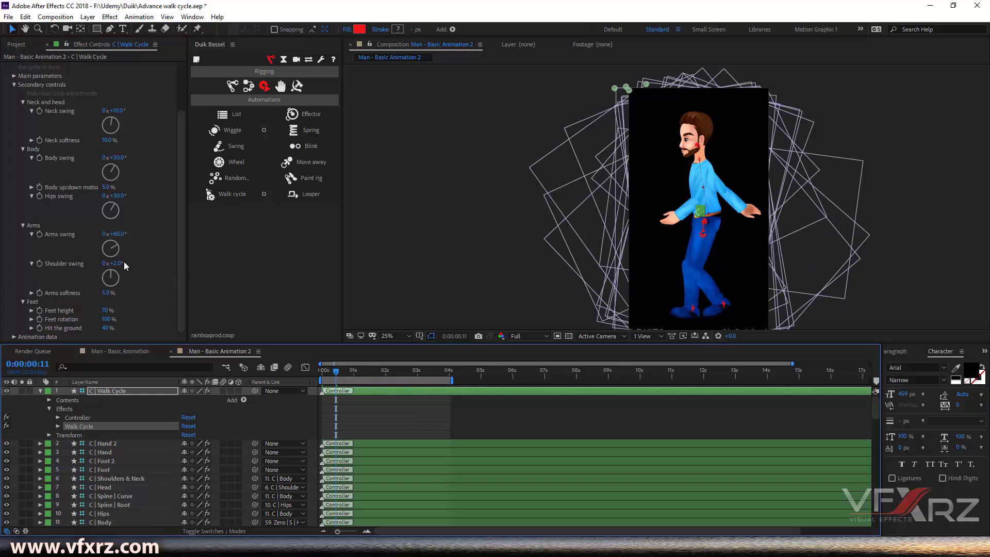
pyautogui.moveTo(108, 310); pyautogui.dragTo(225, 306)
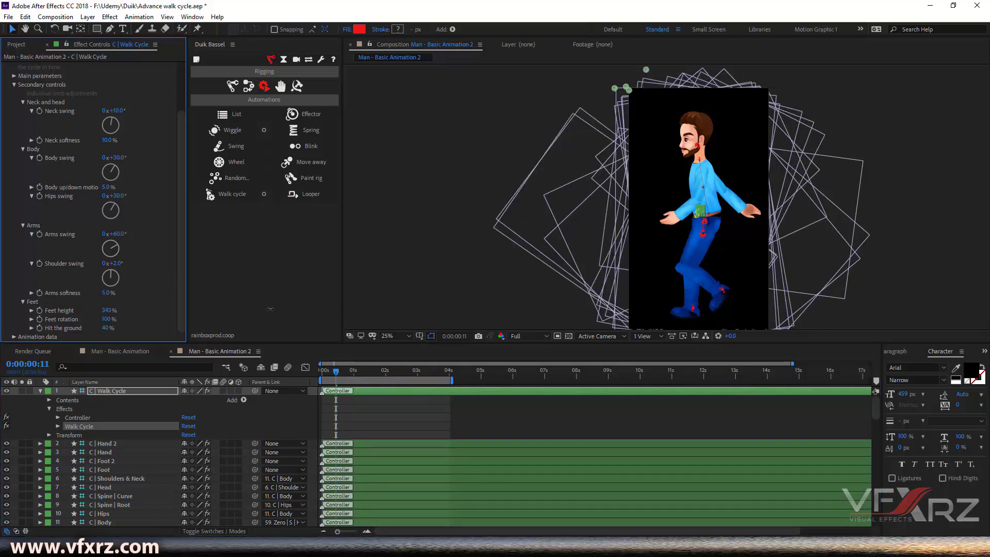
pyautogui.moveTo(271, 308); pyautogui.dragTo(727, 294)
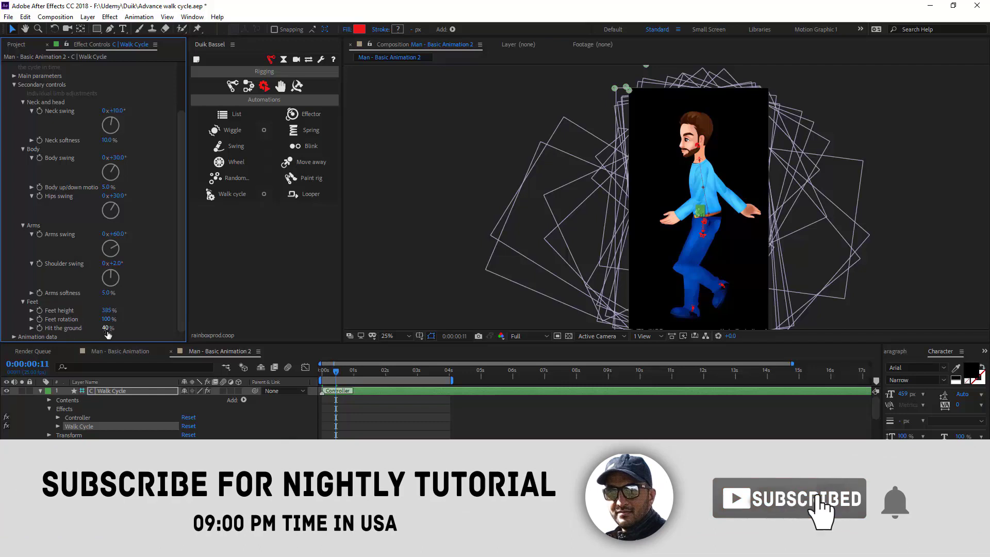
# Step: Set Hit the ground to 59% and preview the walk from the first frame
pyautogui.moveTo(116, 327); pyautogui.dragTo(117, 328)
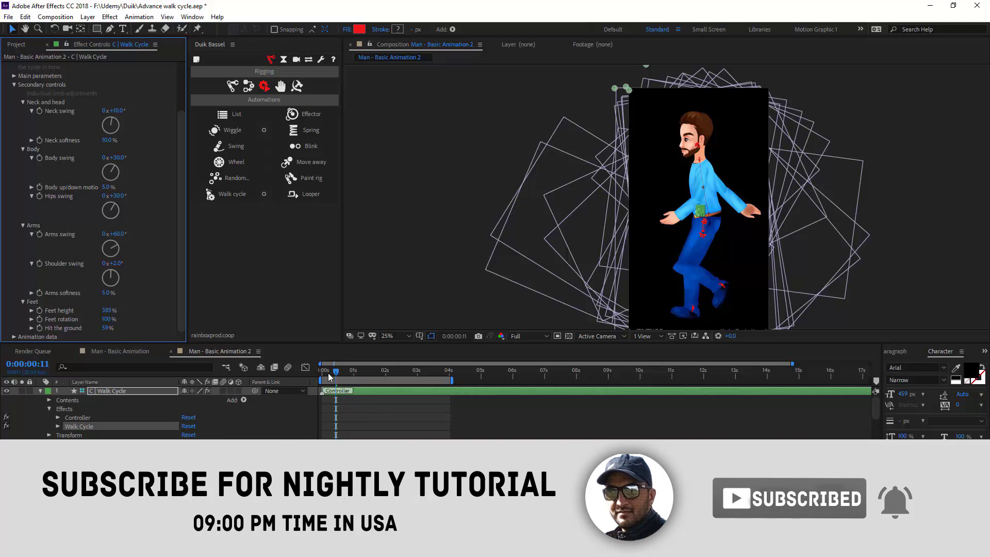
pyautogui.moveTo(329, 377); pyautogui.dragTo(310, 375)
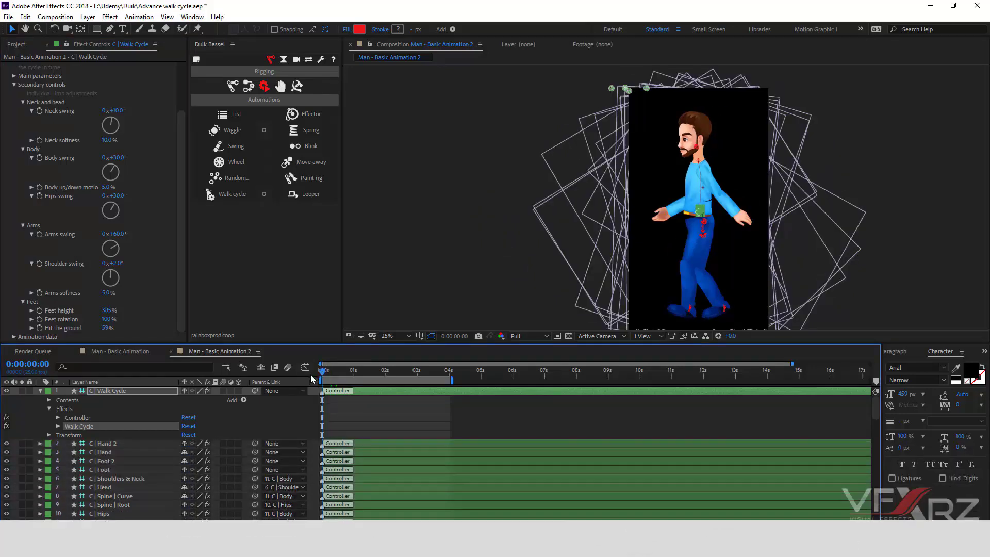
pyautogui.press('space')
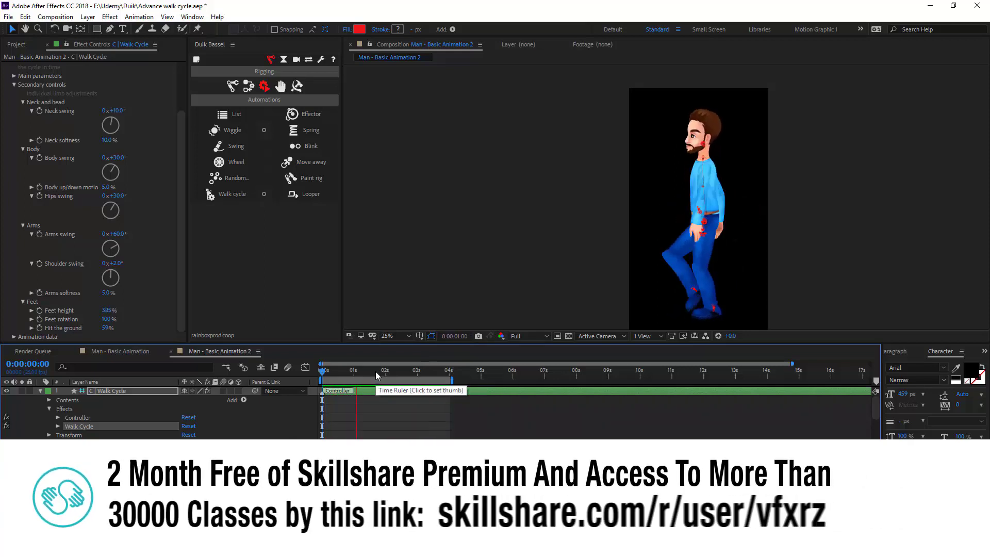
# Step: Stop the preview near two seconds and collapse the Walk Cycle effect in Effect Controls
pyautogui.moveTo(377, 372)
pyautogui.mouseDown()
pyautogui.moveTo(399, 372)
pyautogui.moveTo(322, 379)
pyautogui.mouseUp()
pyautogui.scroll(3, 140, 215)
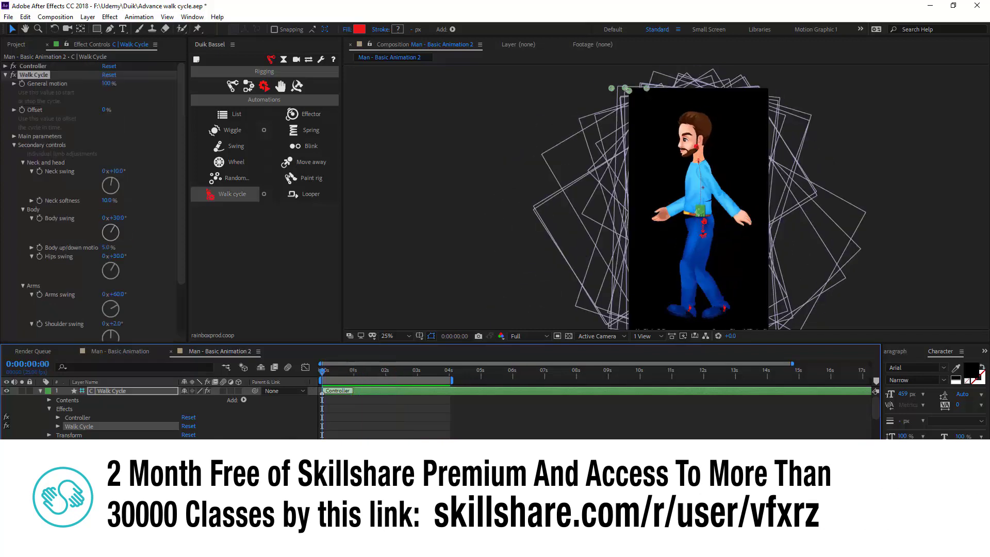
pyautogui.click(6, 74)
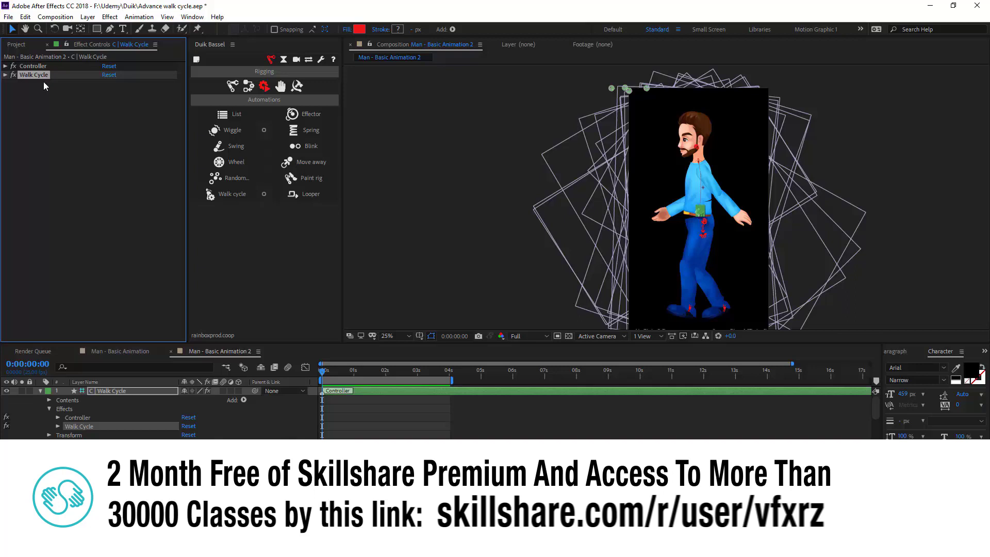